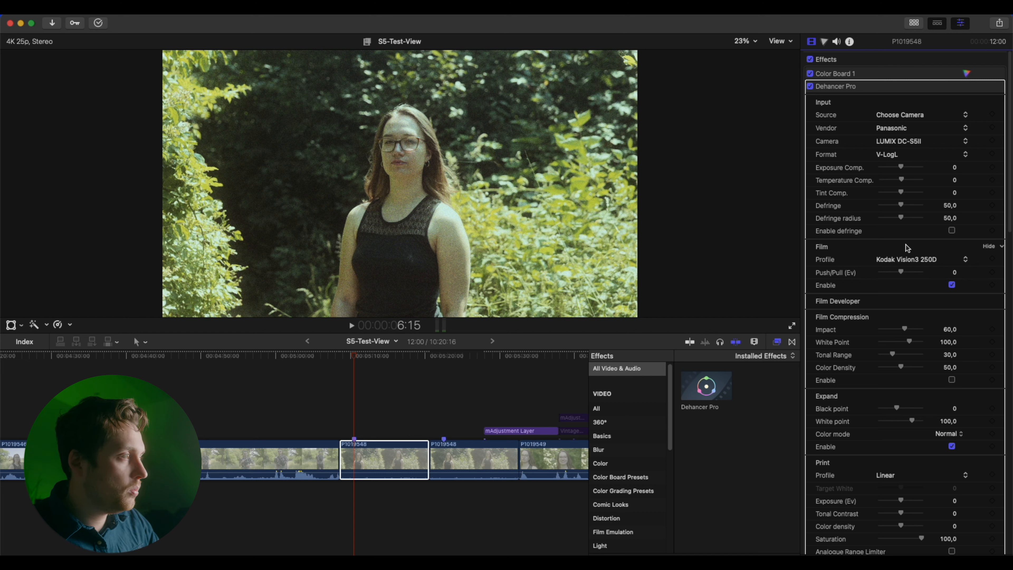
Step: Set the Dehancer Pro film profile to Fujichrome Velvia 50
left_click(905, 260)
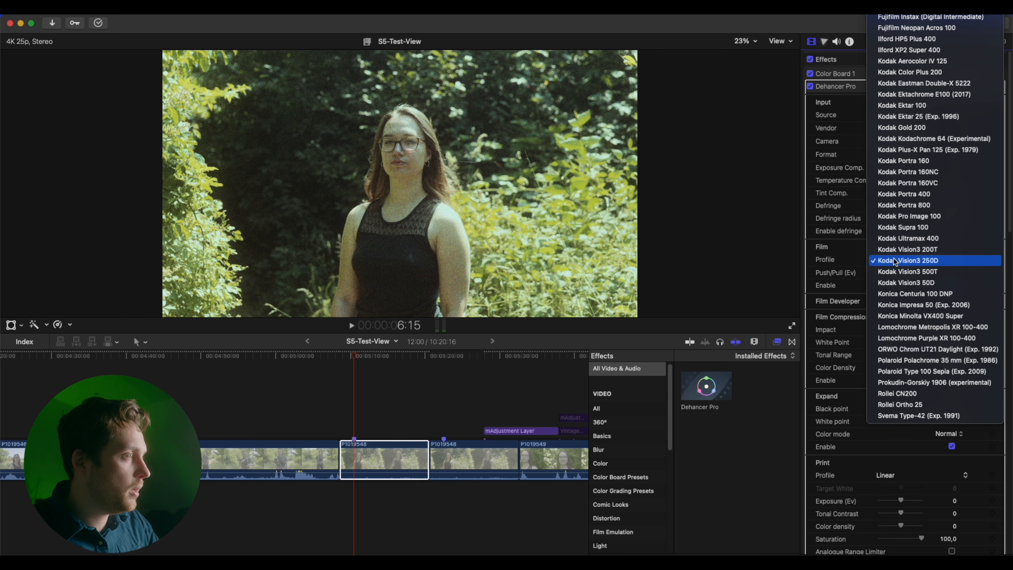
scroll(901, 237, "up", 5)
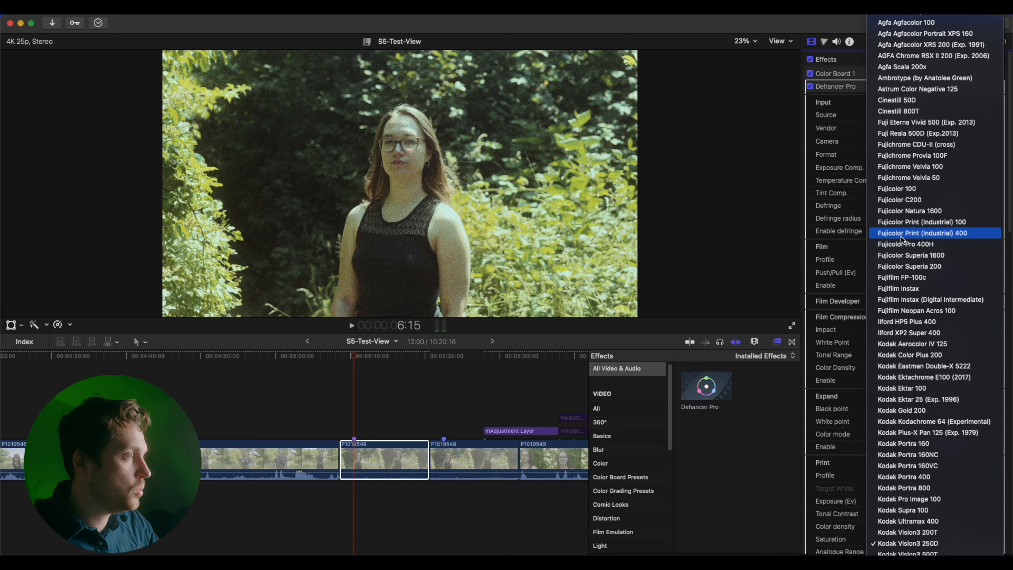
left_click(911, 179)
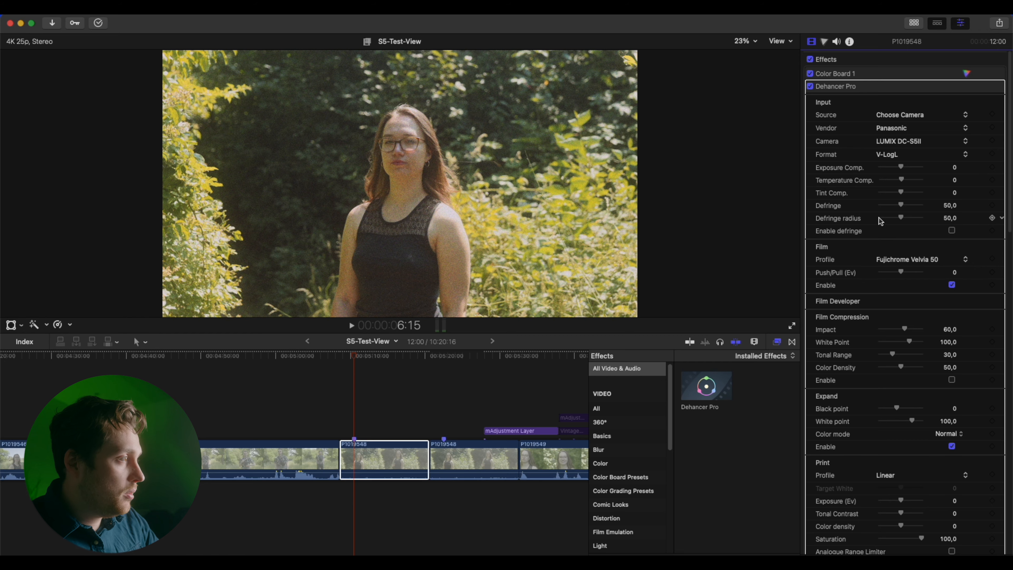
Step: Reveal the Film Developer settings to look them over and collapse the section again
scroll(911, 254, "down", 1)
scroll(910, 255, "down", 1)
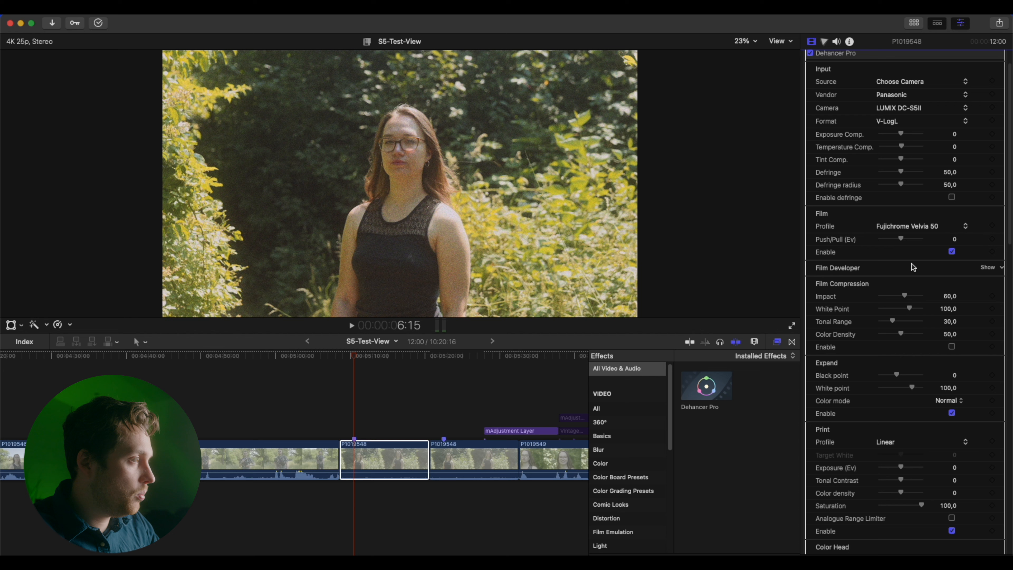
left_click(987, 267)
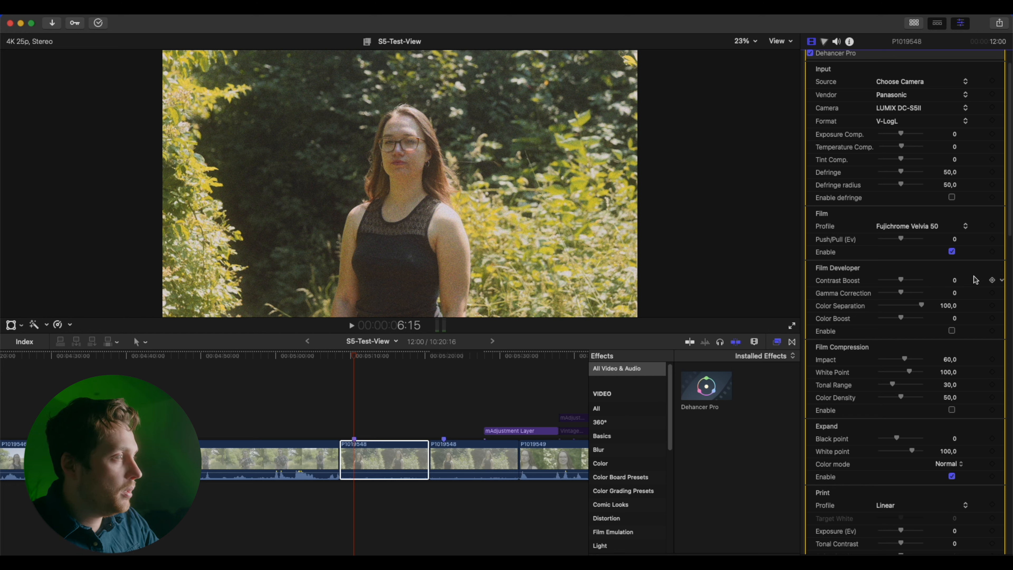
left_click(985, 268)
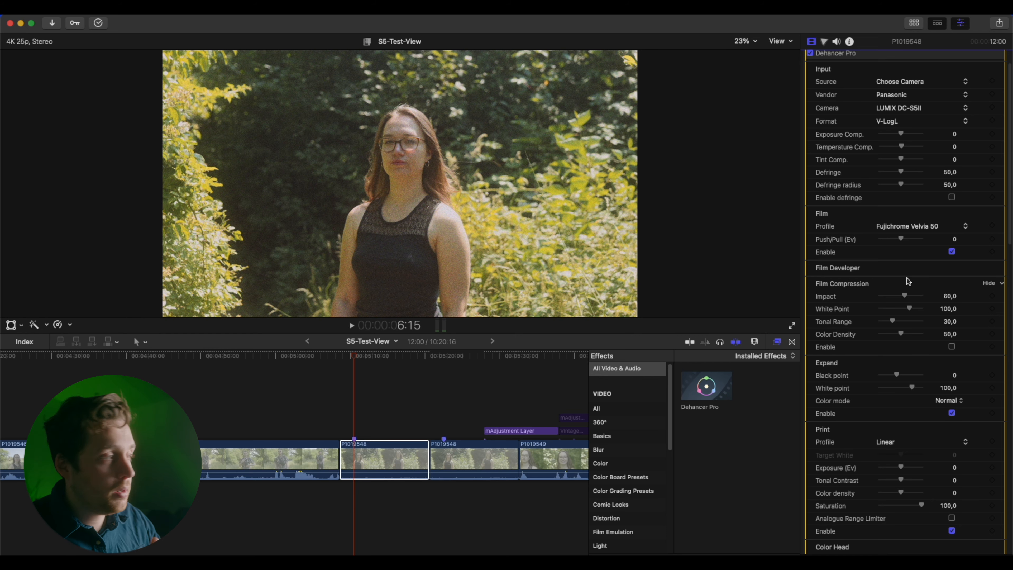
Step: Set the profile in the Print section to Kodak 2383 Print Film
scroll(906, 278, "down", 1)
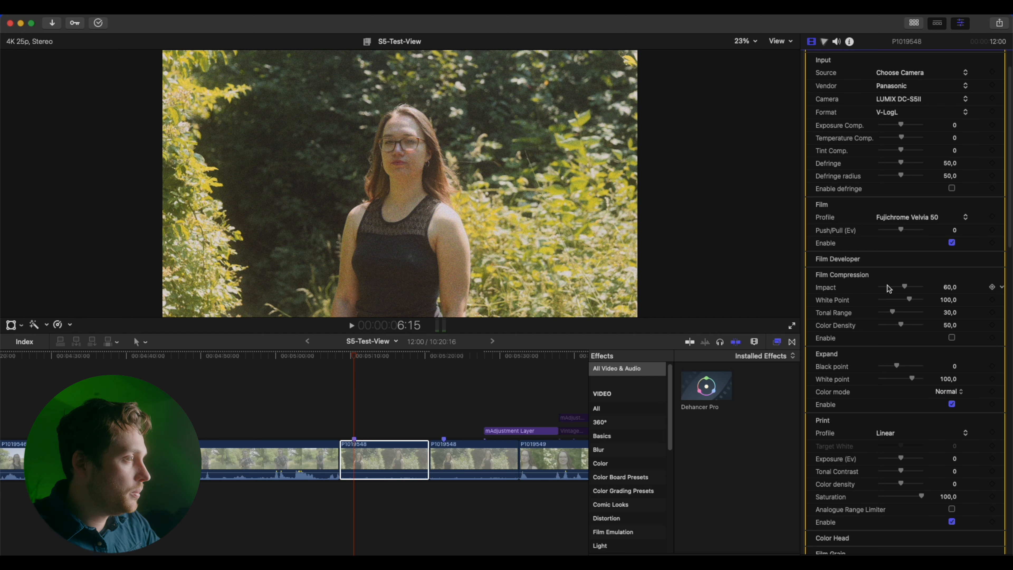
scroll(941, 321, "down", 4)
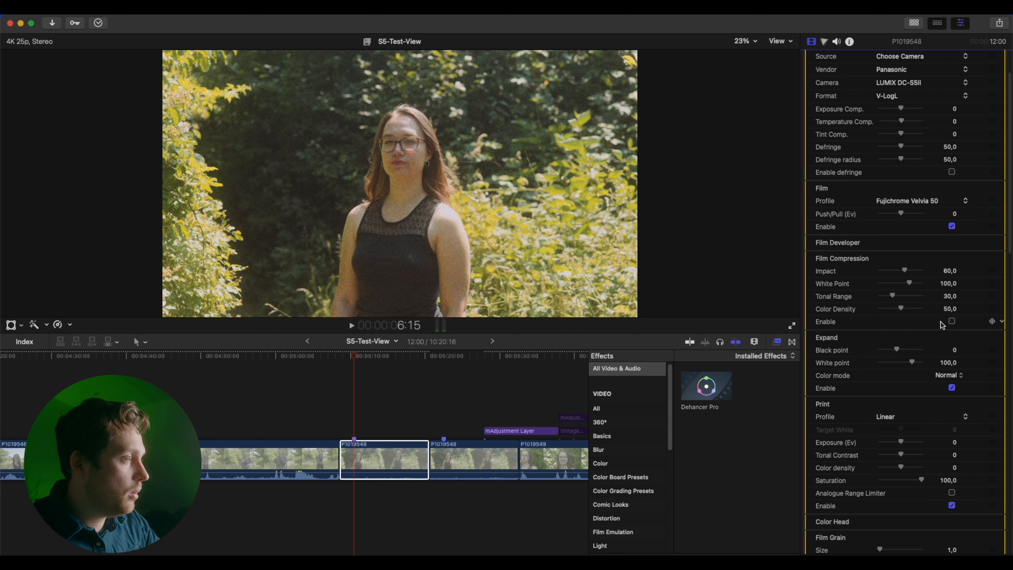
scroll(929, 348, "down", 2)
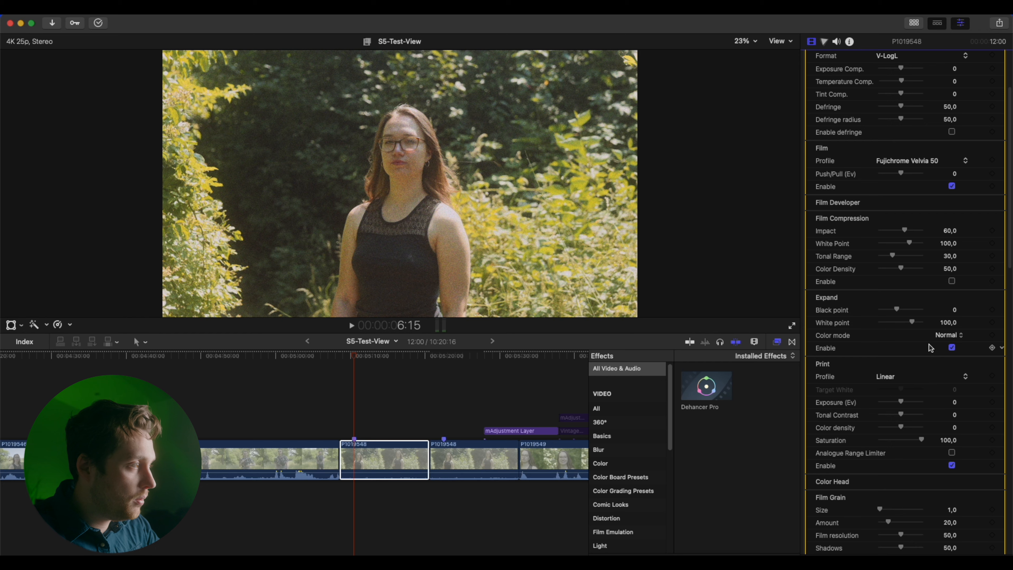
scroll(926, 346, "down", 2)
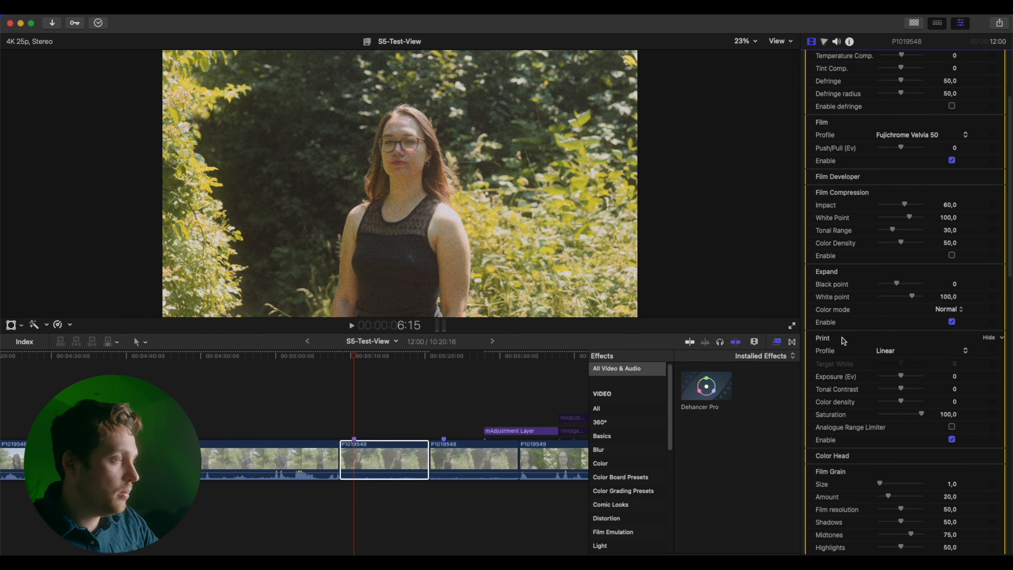
left_click(883, 351)
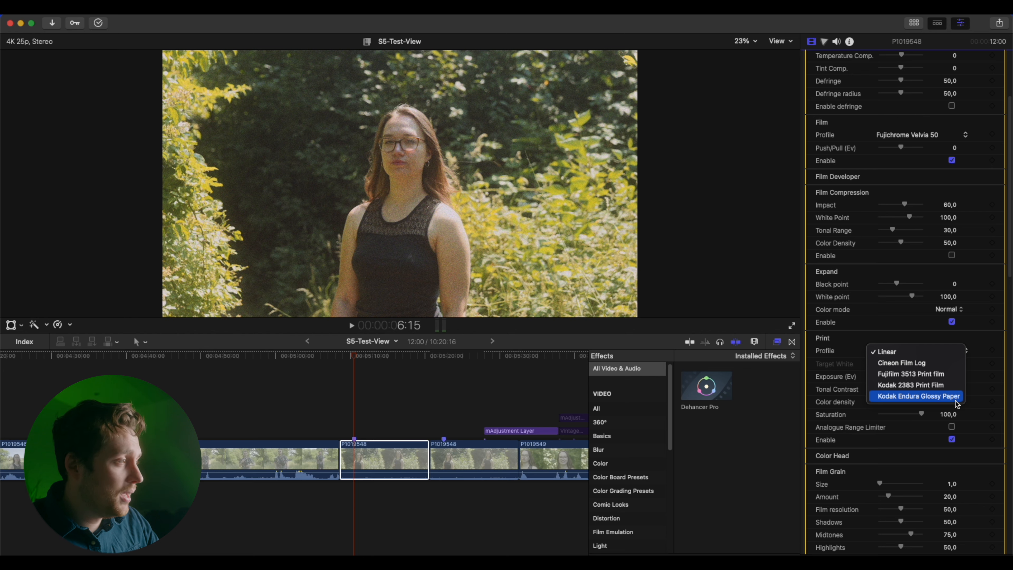
left_click(936, 385)
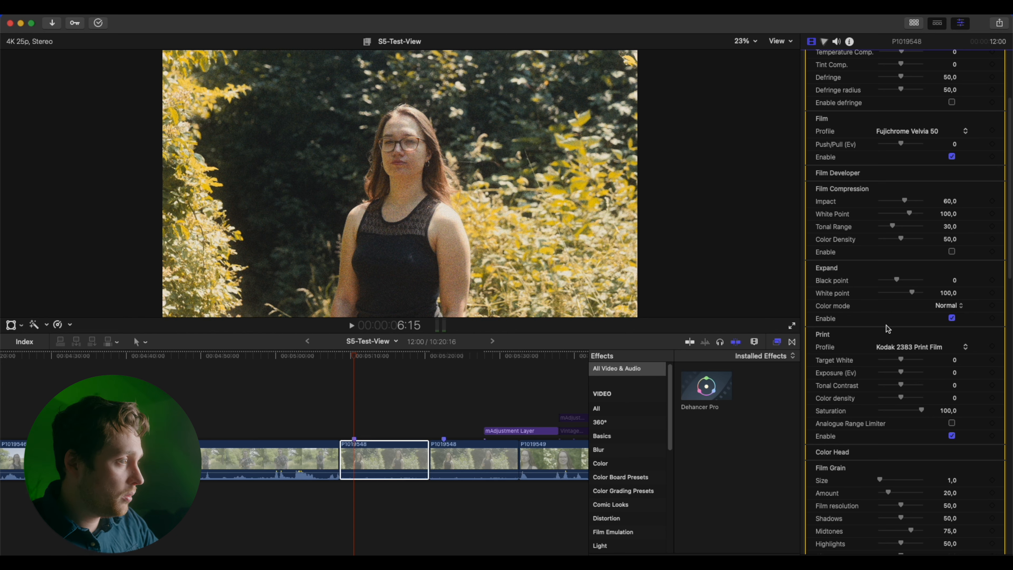
Step: Try the Print section's color density at -100 and set it to 100
scroll(886, 326, "down", 2)
scroll(899, 357, "down", 1)
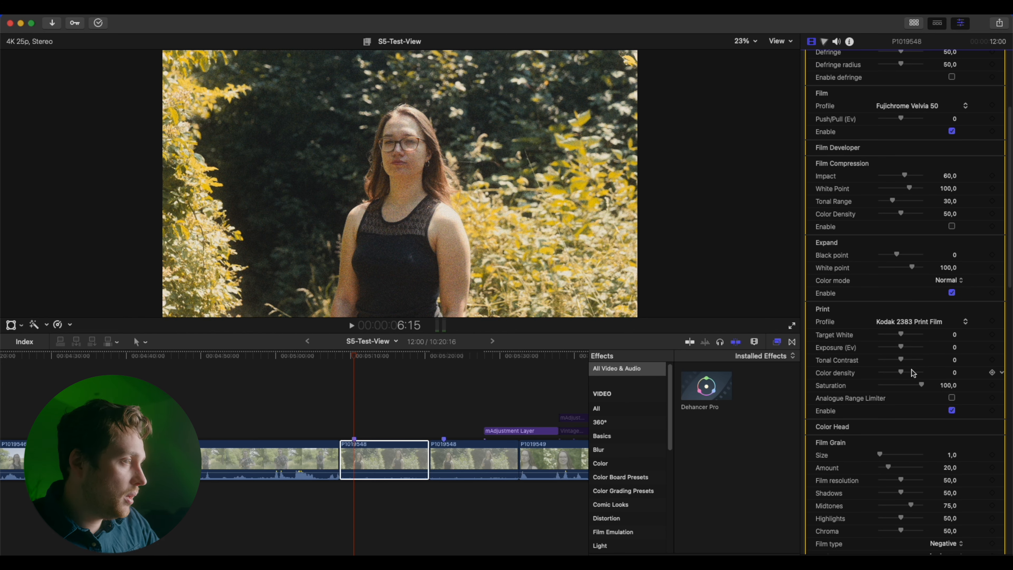
left_click_drag(902, 372, 774, 386)
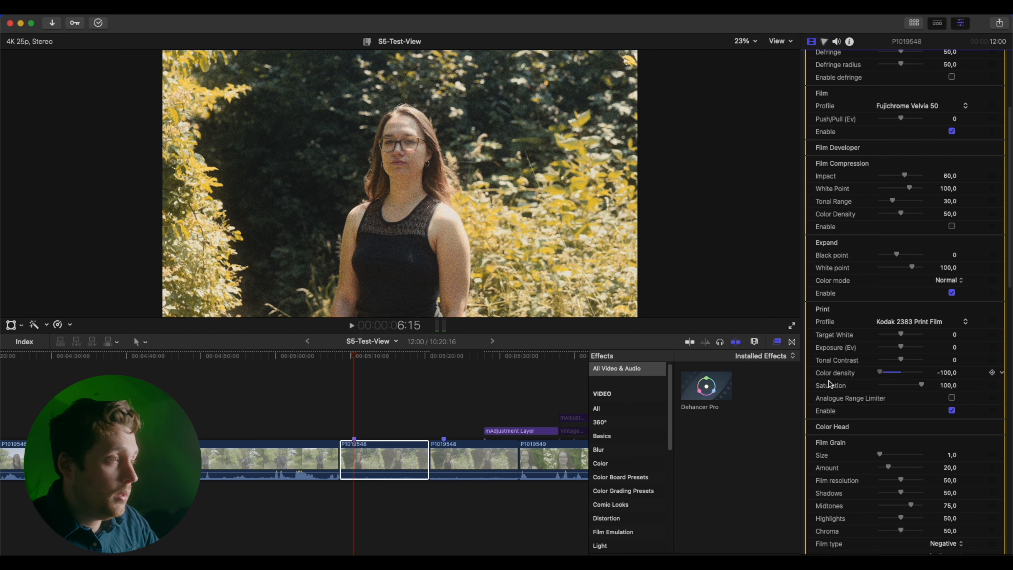
left_click_drag(879, 372, 960, 377)
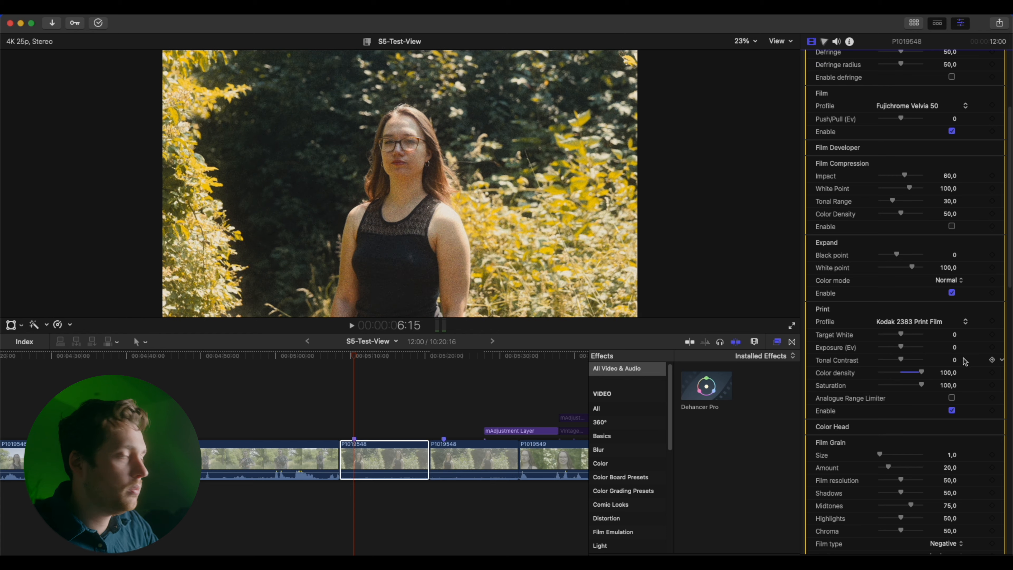
Step: Expand the Color Head section and look over its tone and color controls
scroll(959, 364, "down", 3)
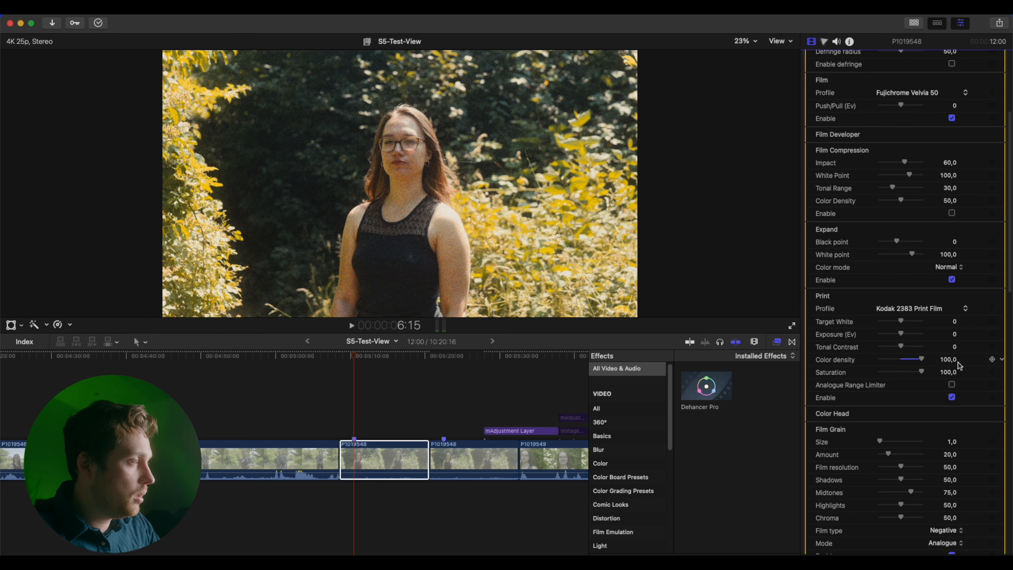
left_click(988, 391)
scroll(973, 375, "down", 2)
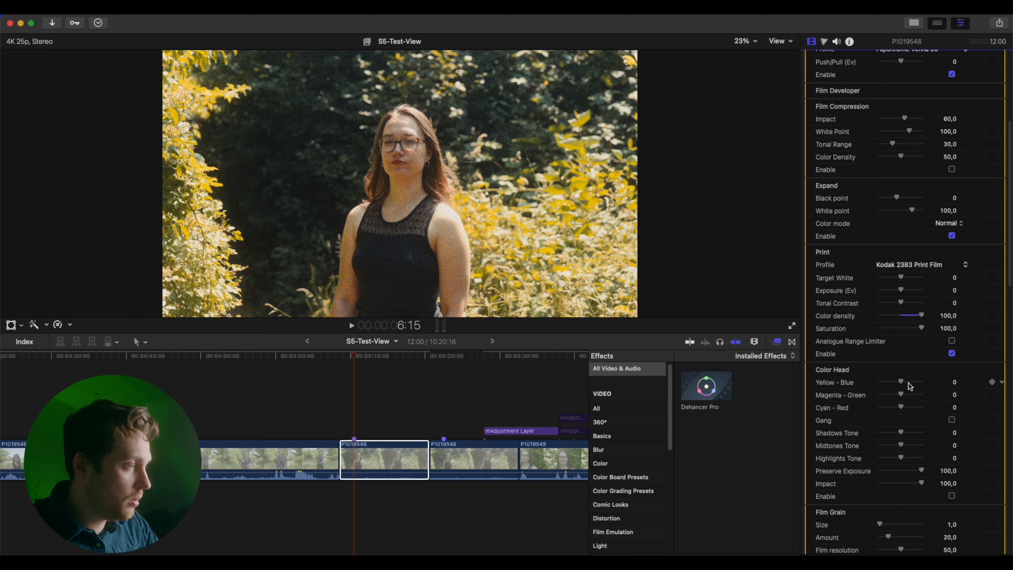
scroll(908, 383, "down", 2)
scroll(870, 418, "down", 4)
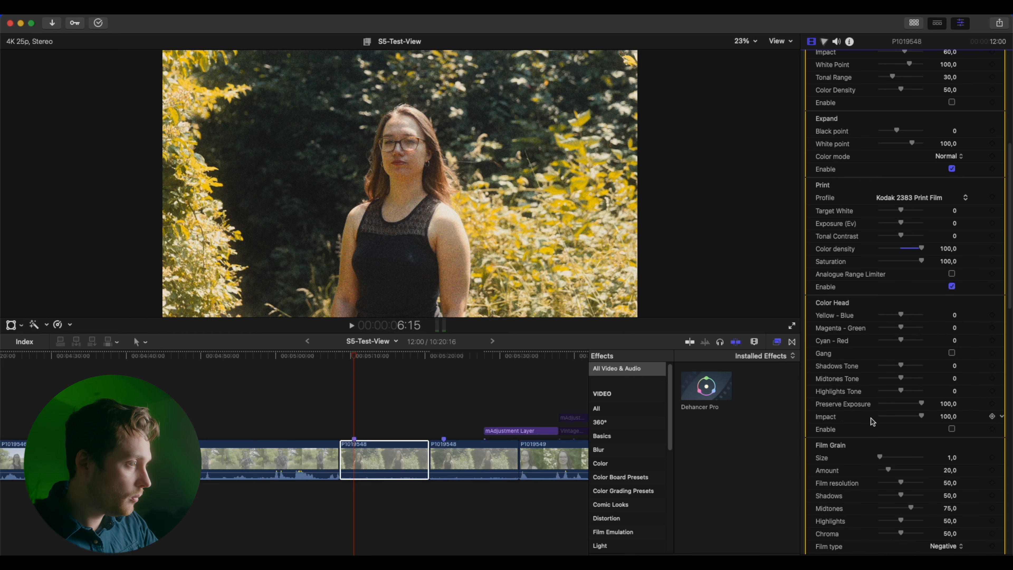
Step: Enlarge the viewer to 75% and examine the grain on the image alongside the Film Grain settings
scroll(895, 448, "down", 2)
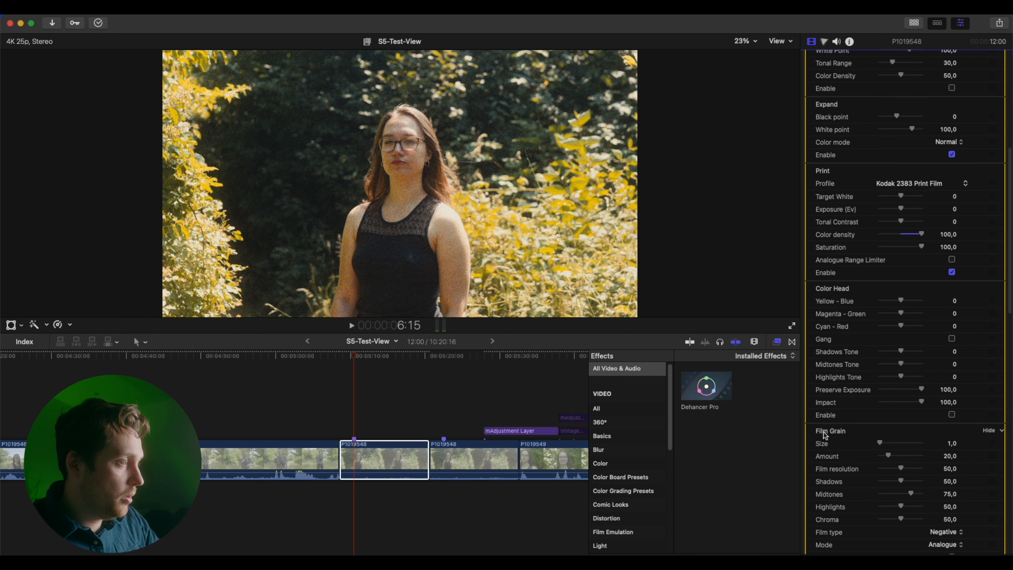
scroll(827, 434, "down", 2)
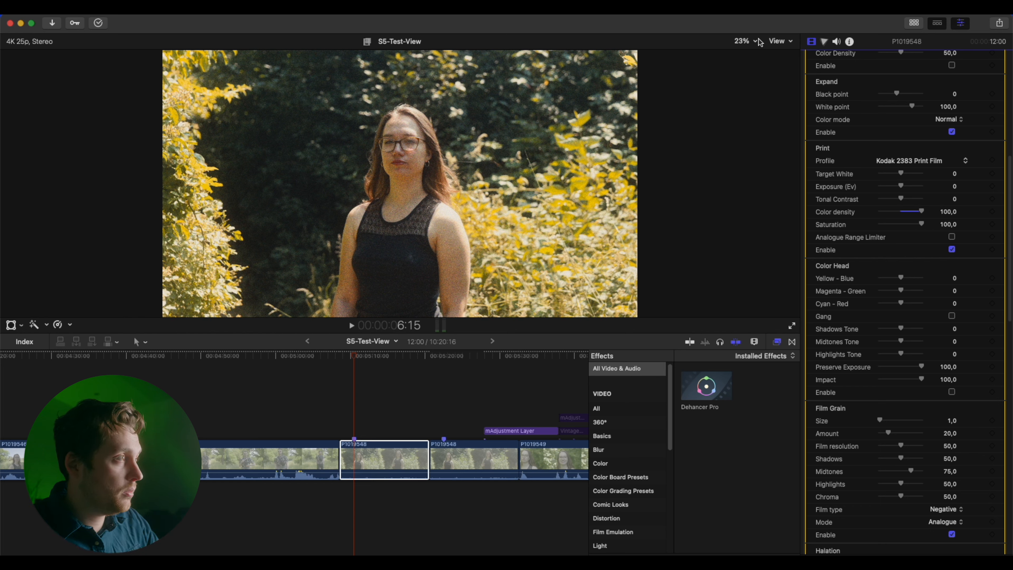
left_click(776, 42)
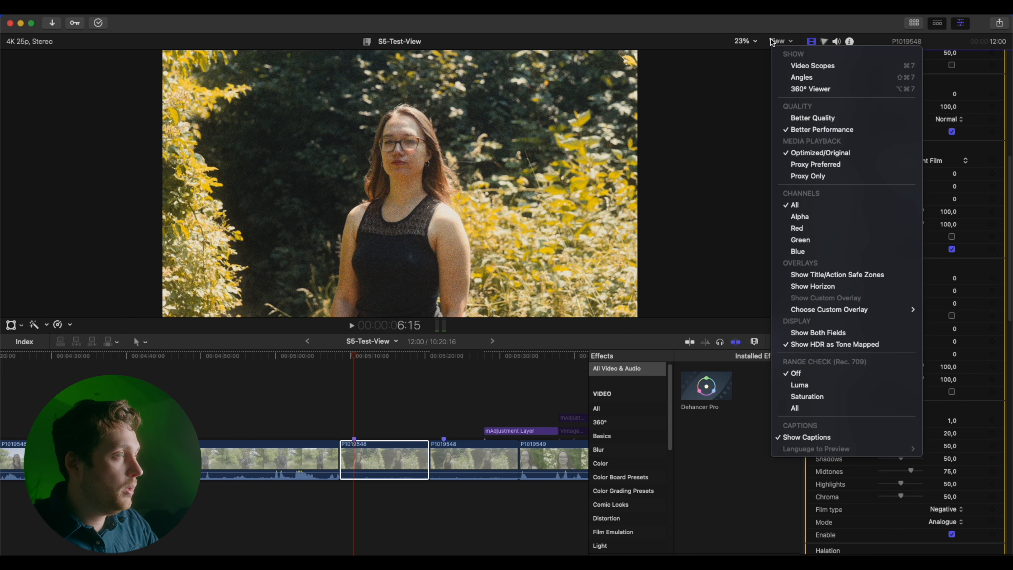
left_click(754, 42)
left_click(753, 41)
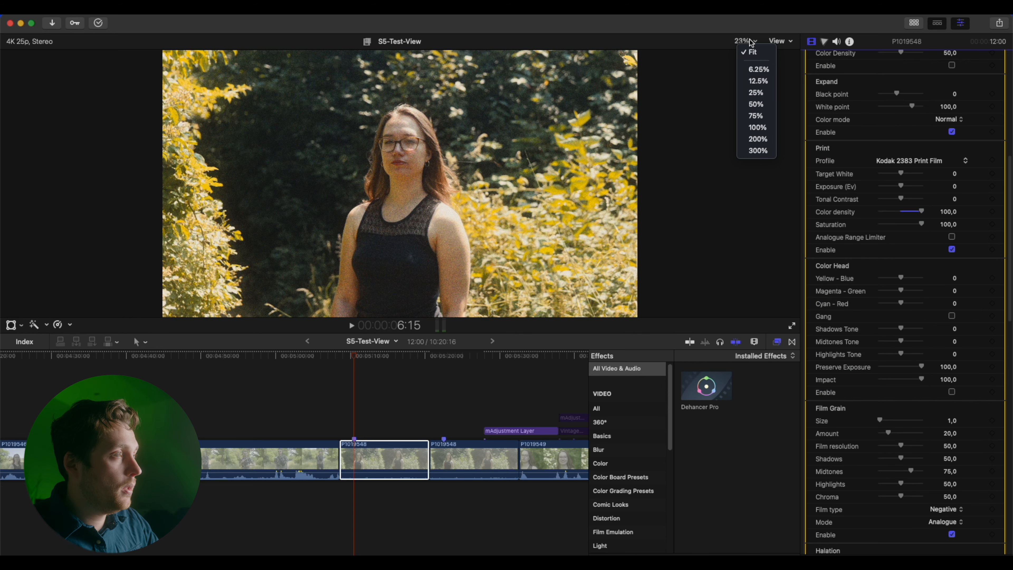
left_click(758, 116)
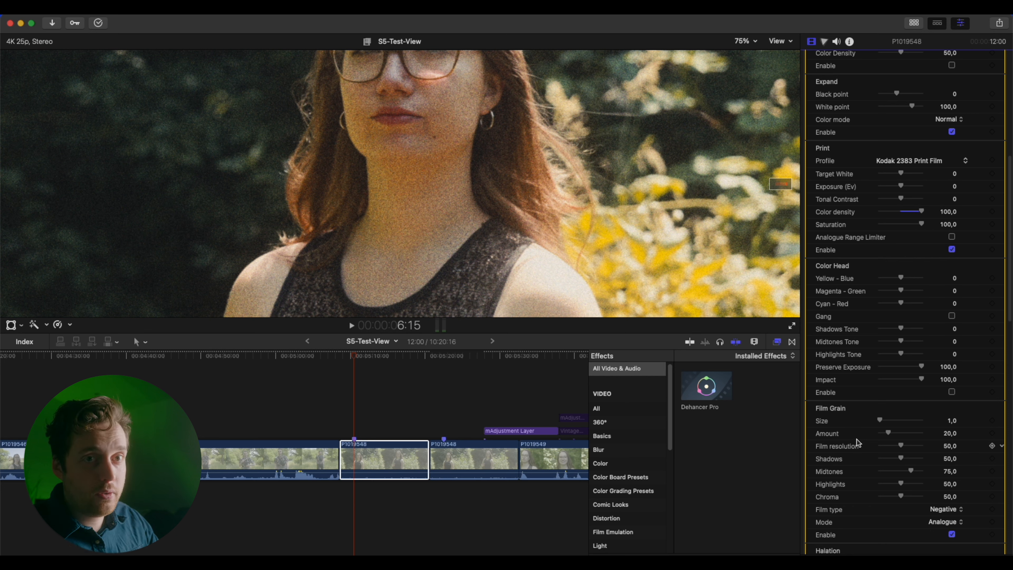
scroll(858, 438, "down", 2)
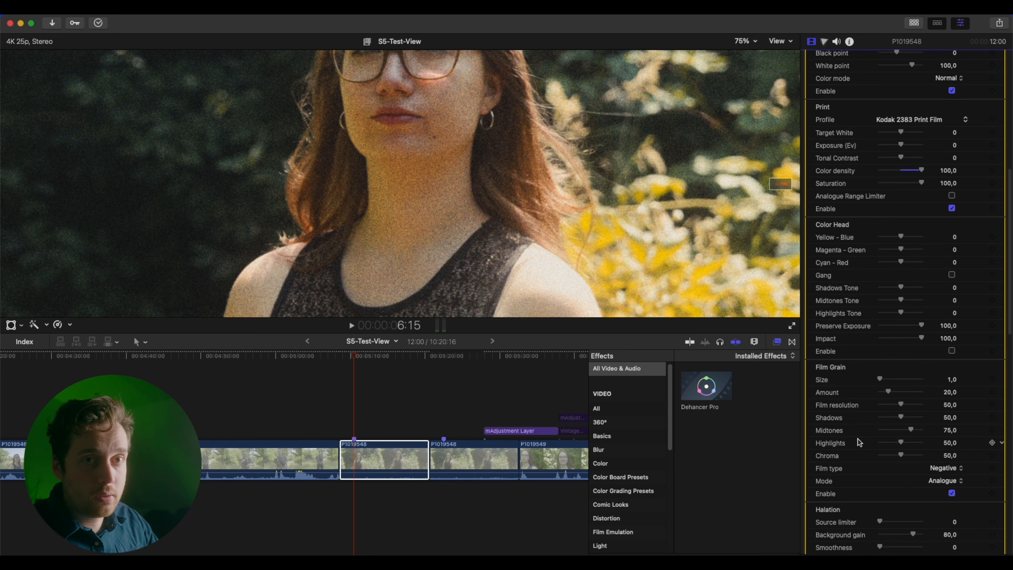
scroll(858, 438, "down", 1)
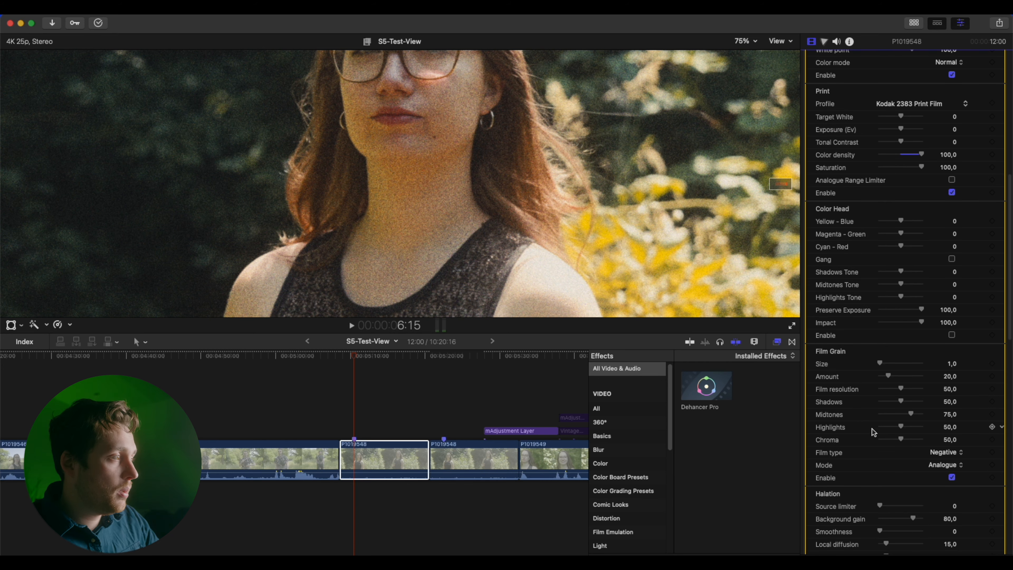
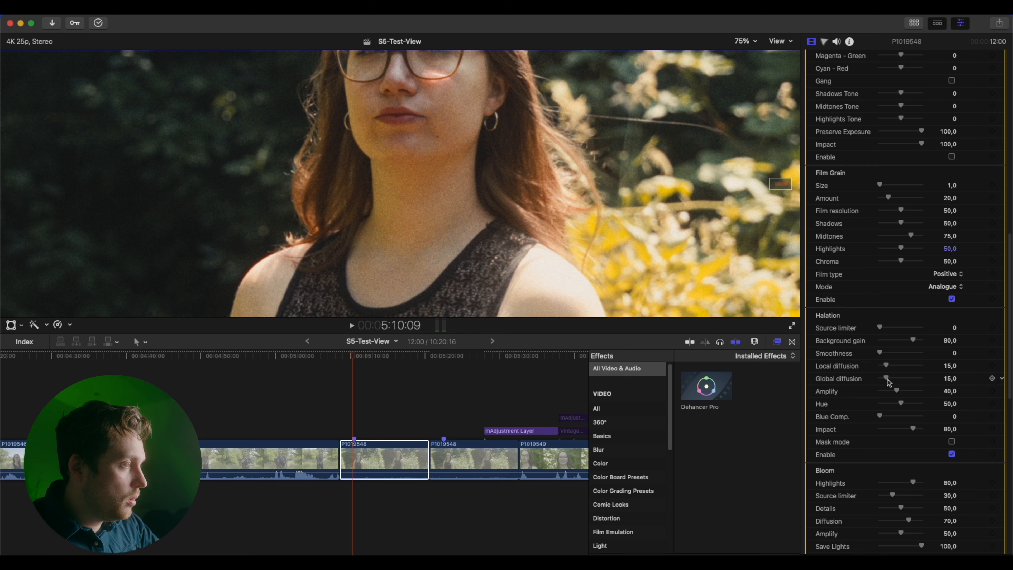
Step: Raise the Halation local and global diffusion to 100 and fit the whole image in the viewer
left_click_drag(885, 379, 924, 366)
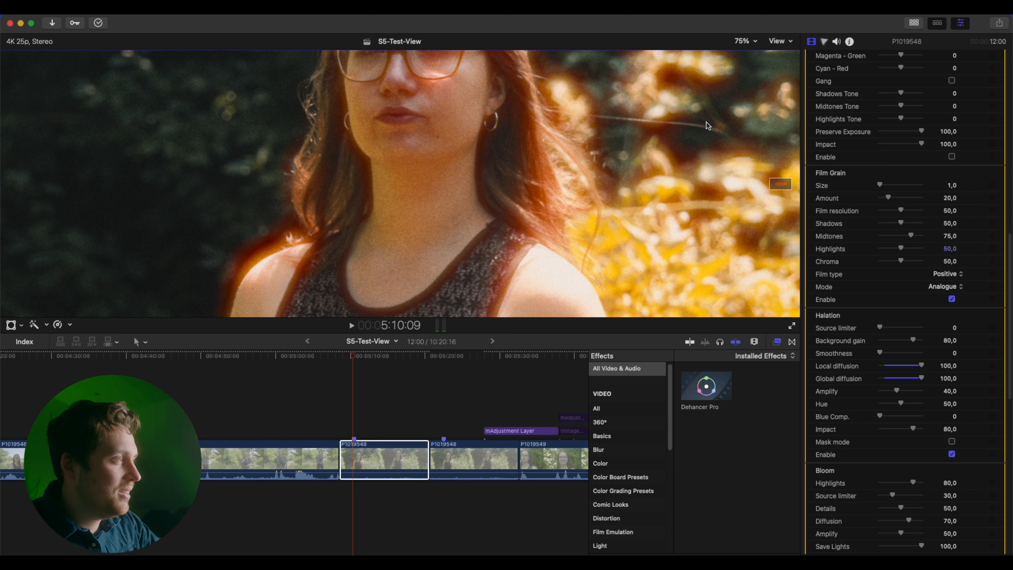
left_click(752, 41)
left_click(755, 55)
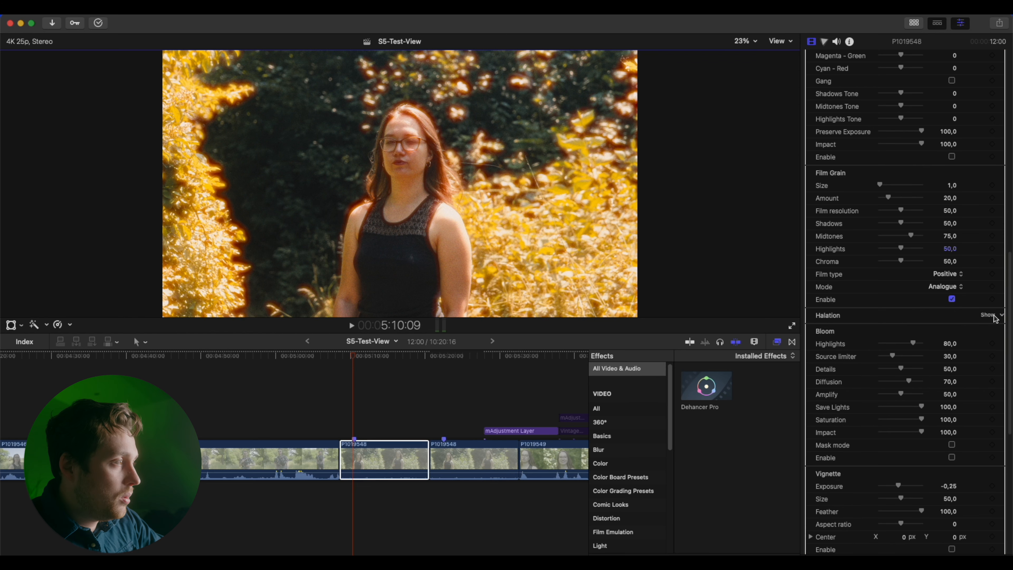
Step: Set the Halation local diffusion to 58 and the global diffusion to 56 with Halation enabled
left_click(998, 316)
left_click(995, 320)
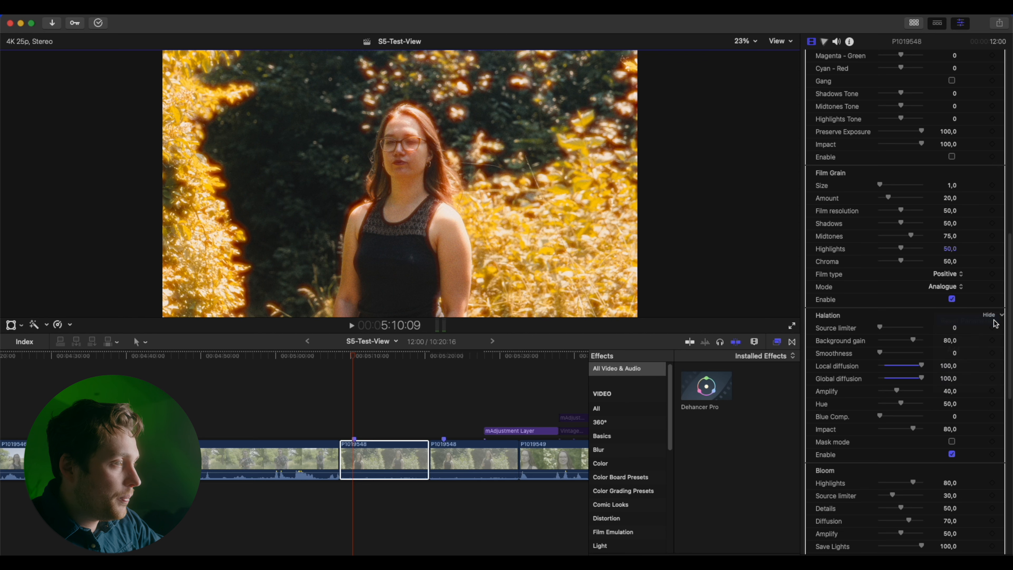
mouse_move(888, 367)
left_mouse_down()
mouse_move(892, 381)
mouse_move(904, 370)
left_mouse_up()
left_click(952, 454)
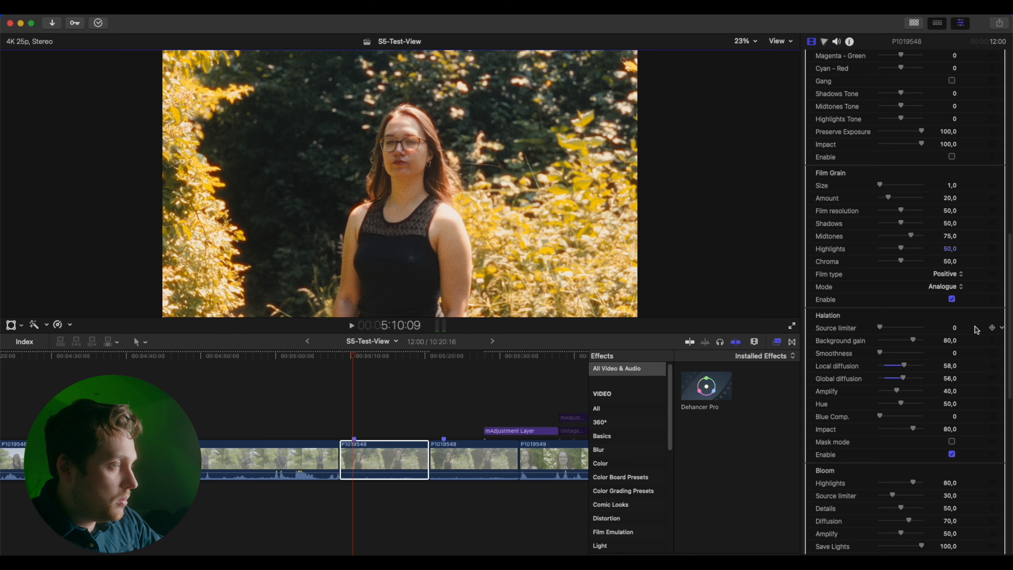
Step: Reset the Halation parameters to their defaults and enable Halation again
left_click(1002, 317)
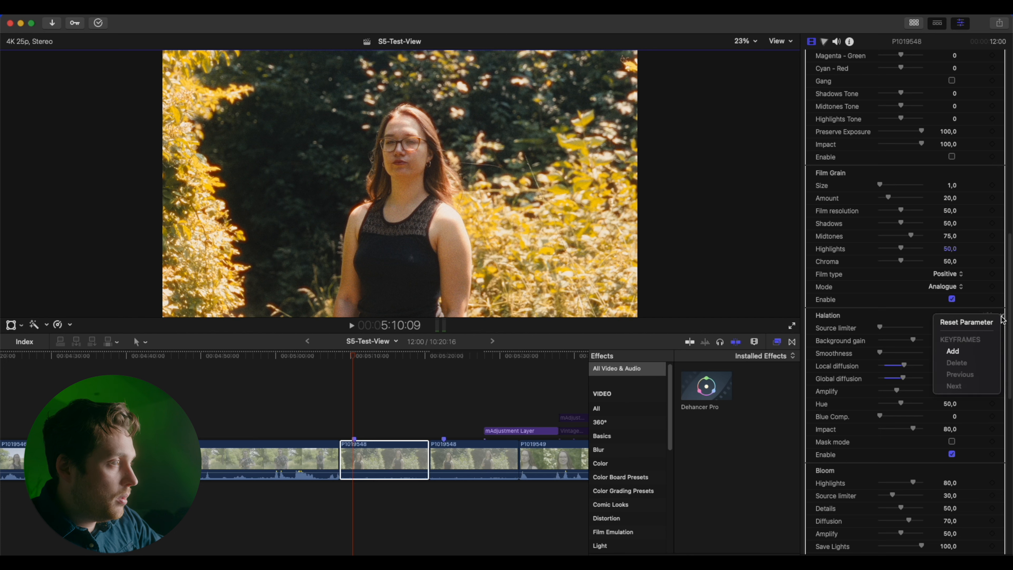
left_click(992, 322)
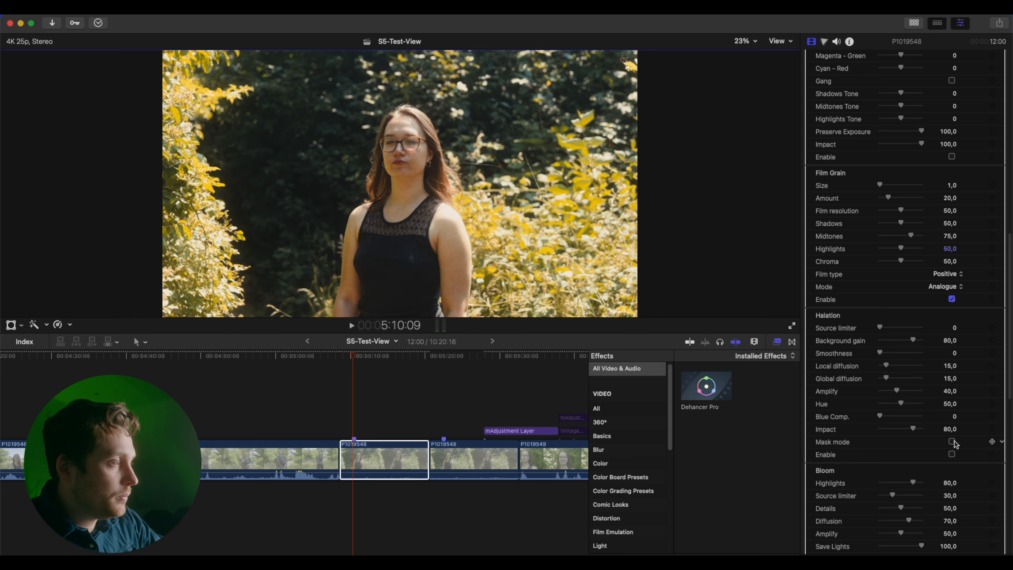
left_click(952, 455)
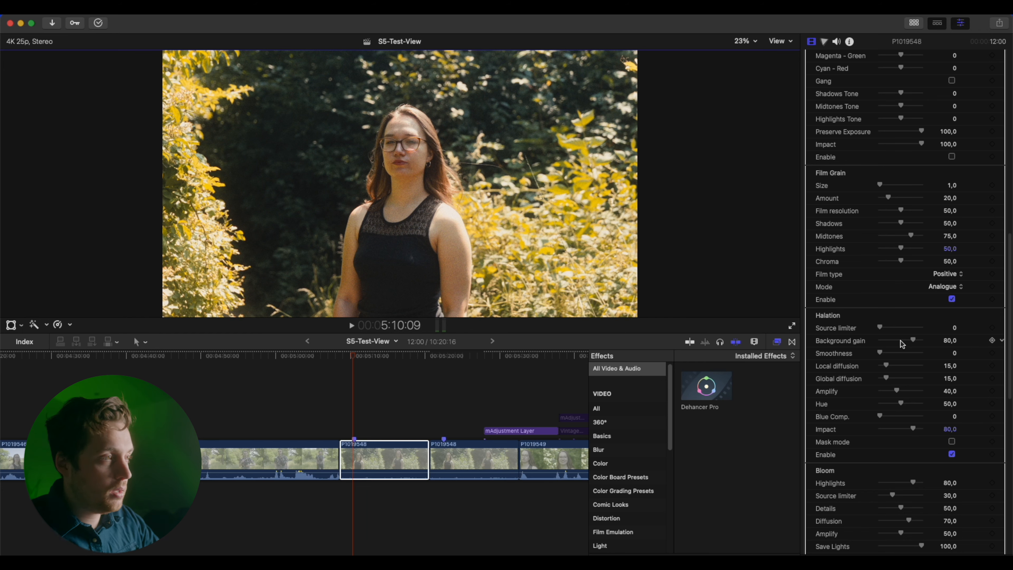
scroll(883, 367, "down", 3)
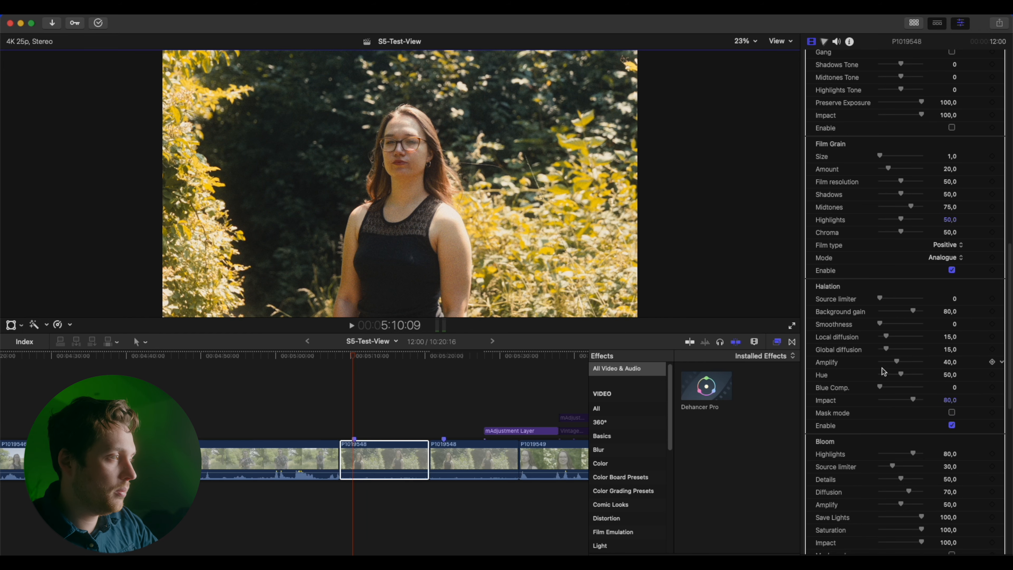
scroll(882, 368, "down", 2)
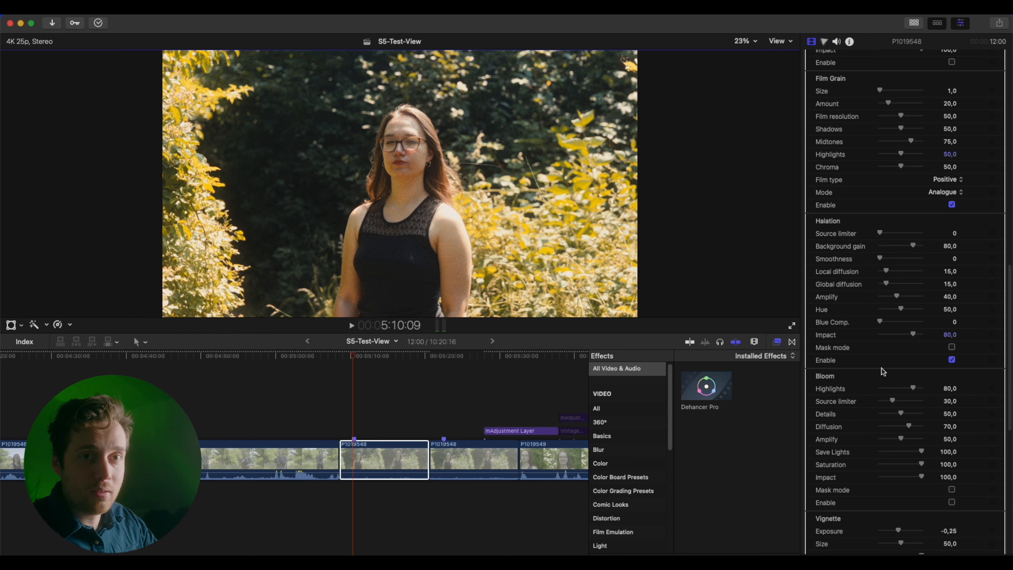
Step: Enable Bloom for the clip in the Dehancer Pro settings
scroll(880, 371, "down", 2)
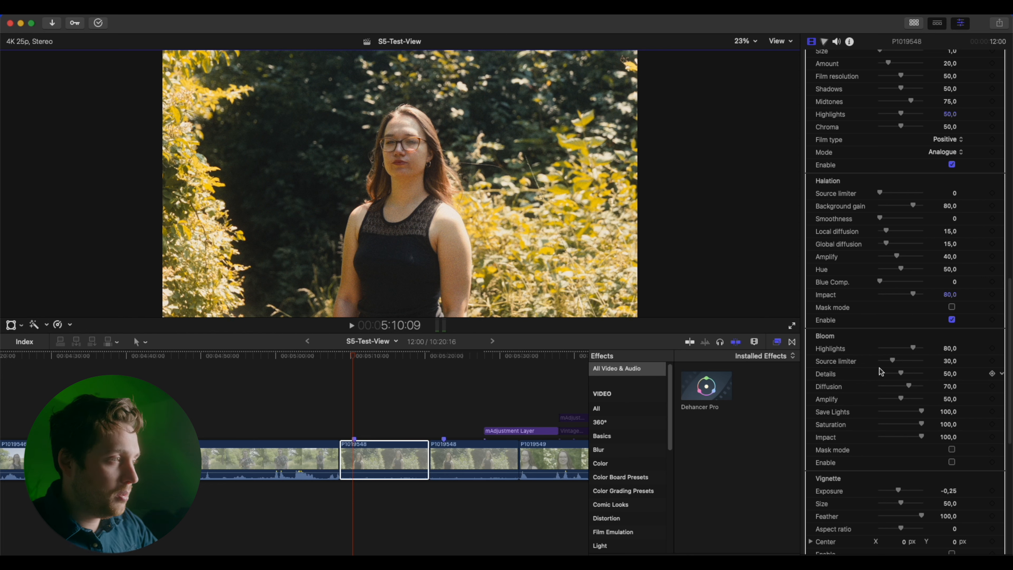
scroll(880, 371, "down", 4)
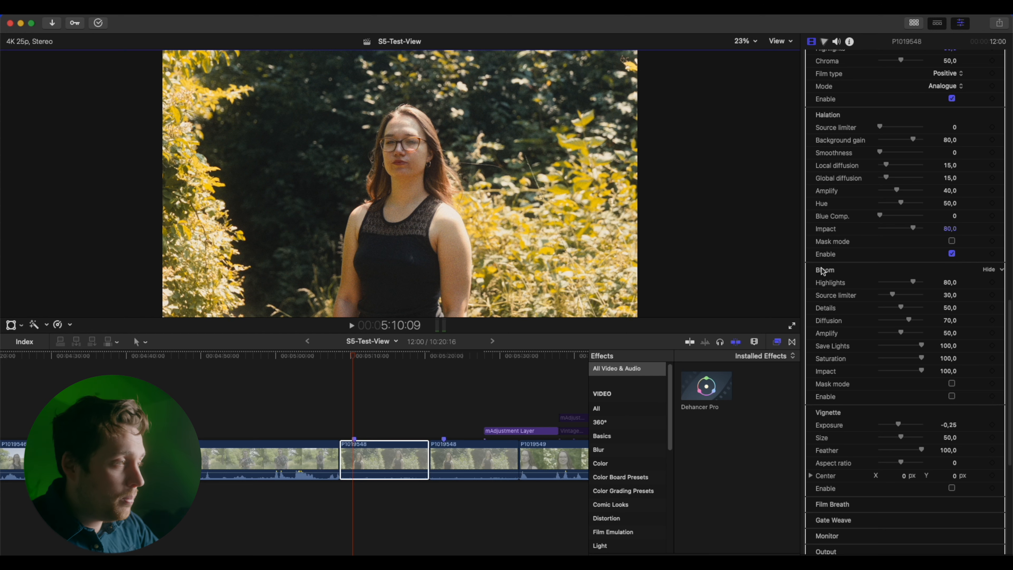
left_click(952, 395)
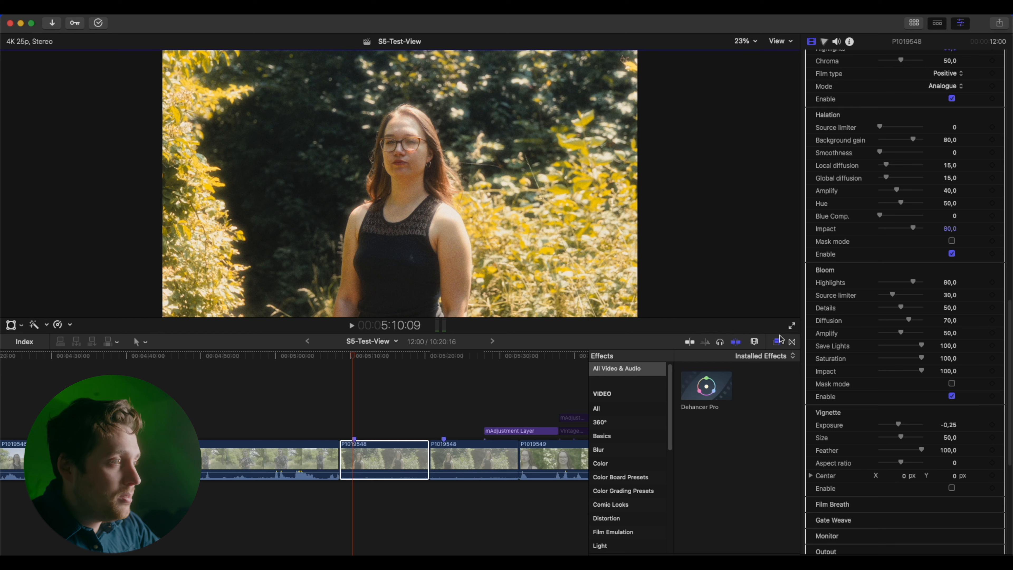
Step: Play the P1019548 clip twice from its start to review how Bloom looks in motion
left_click(356, 359)
left_click_drag(355, 357, 345, 360)
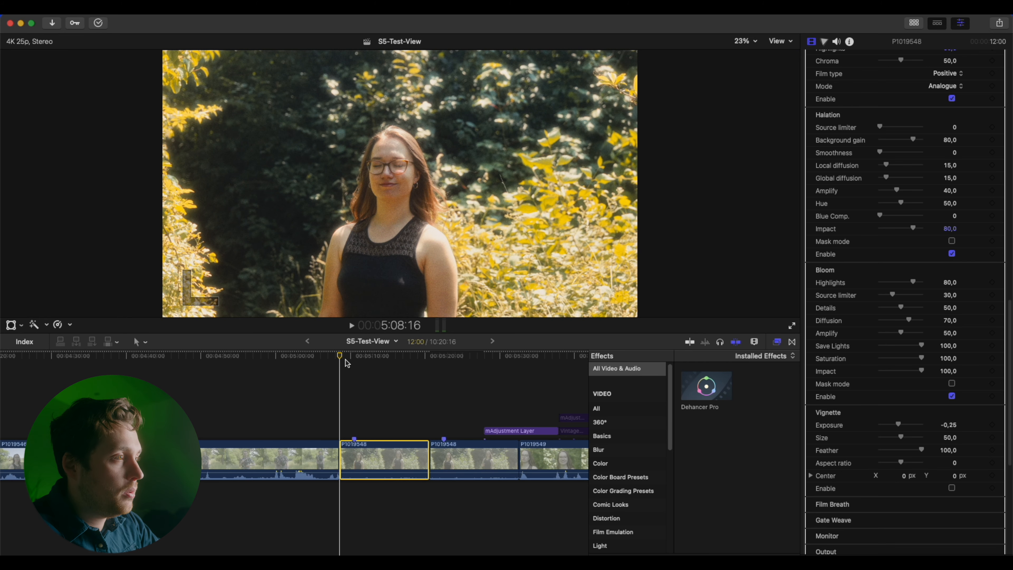
key("l")
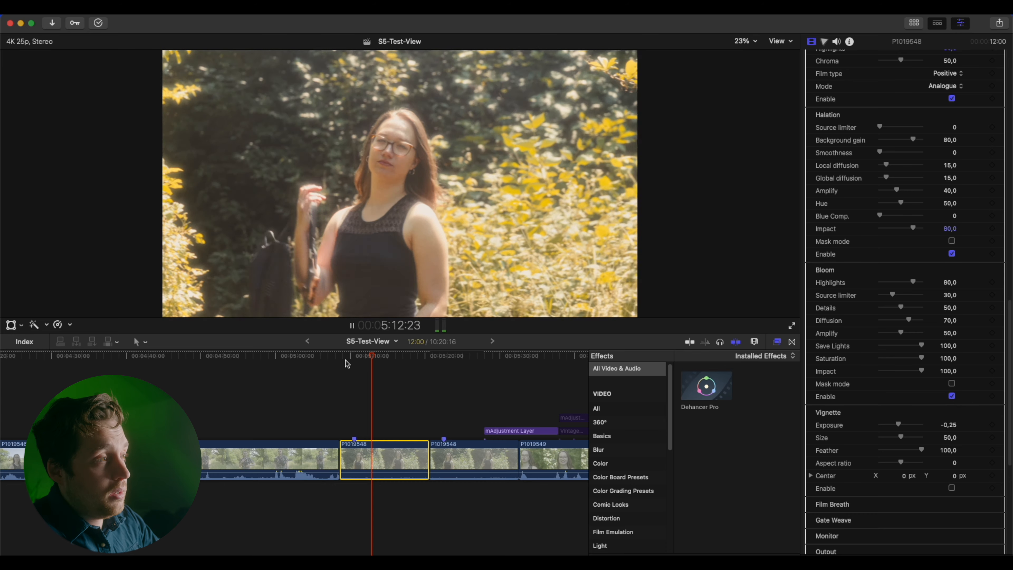
key("space")
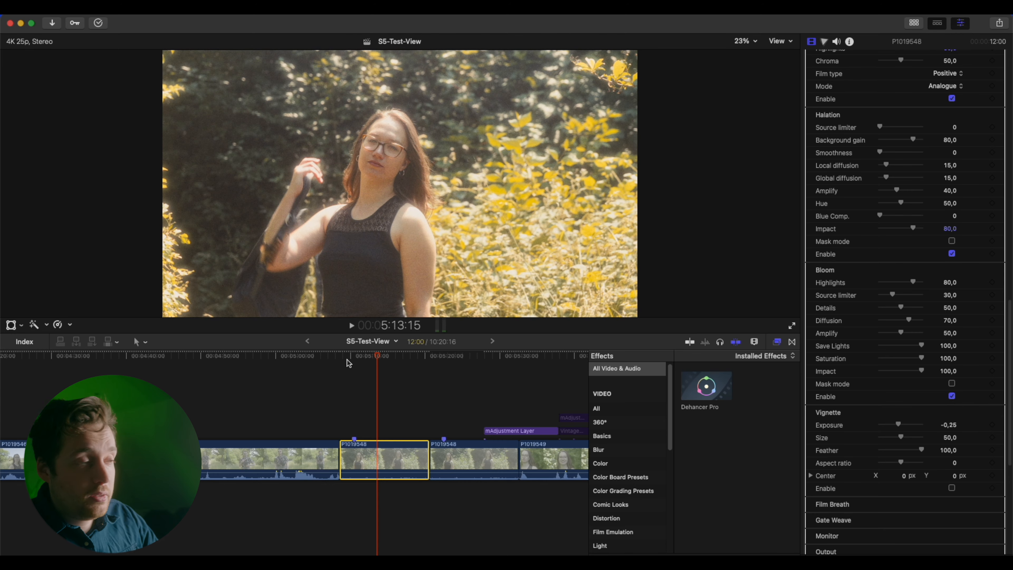
left_click_drag(377, 359, 346, 371)
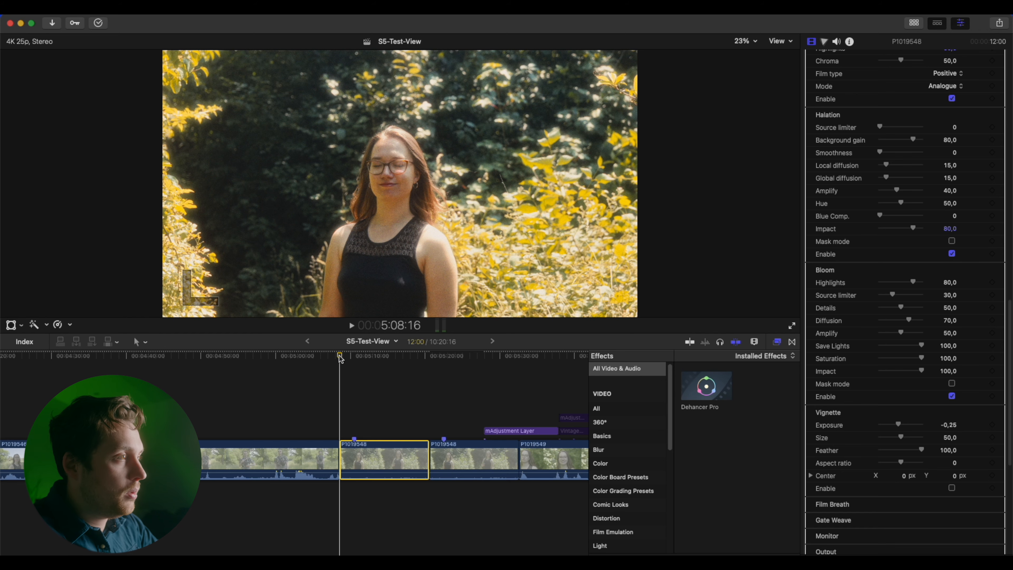
left_click_drag(342, 357, 343, 359)
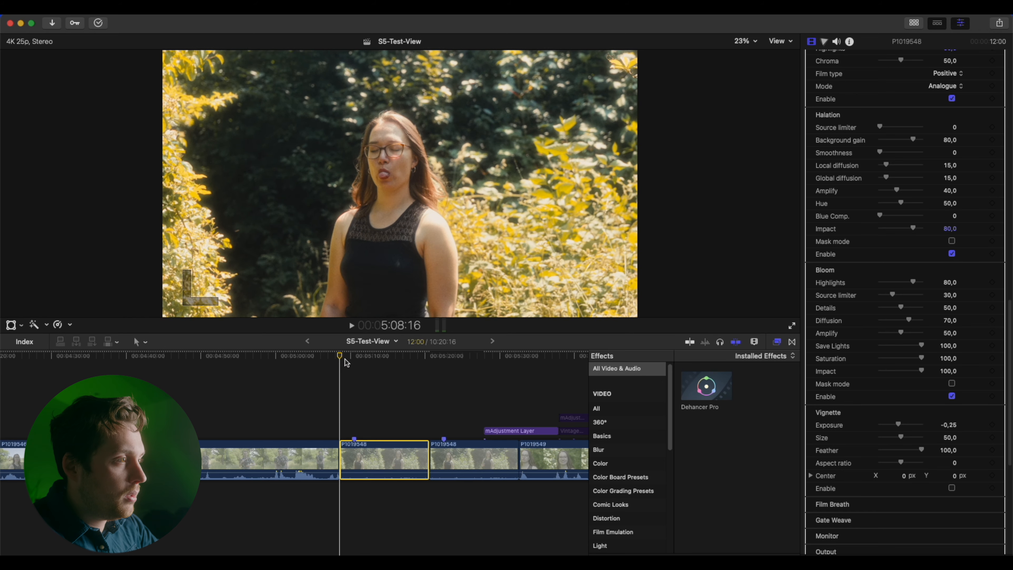
key("space")
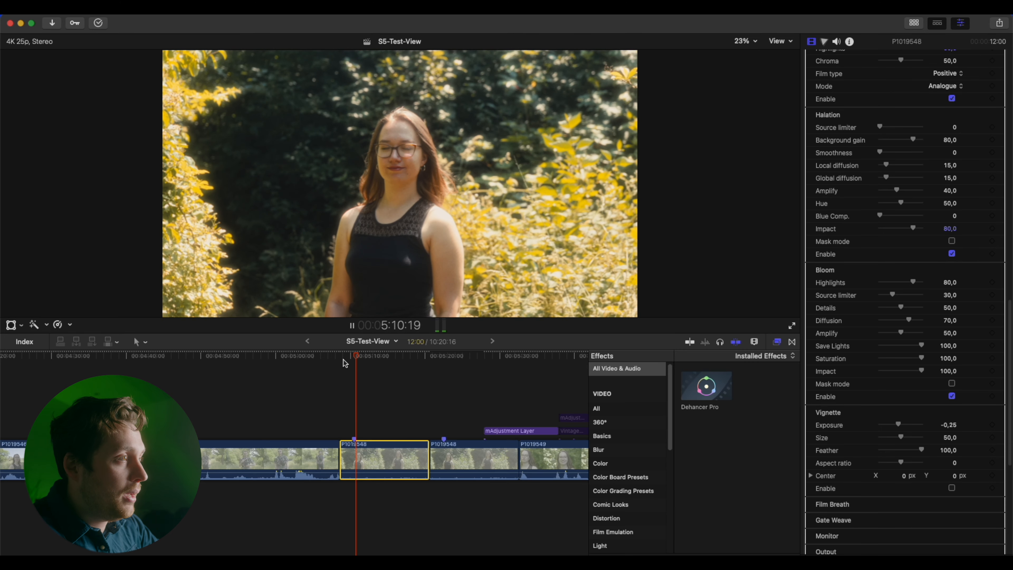
key("space")
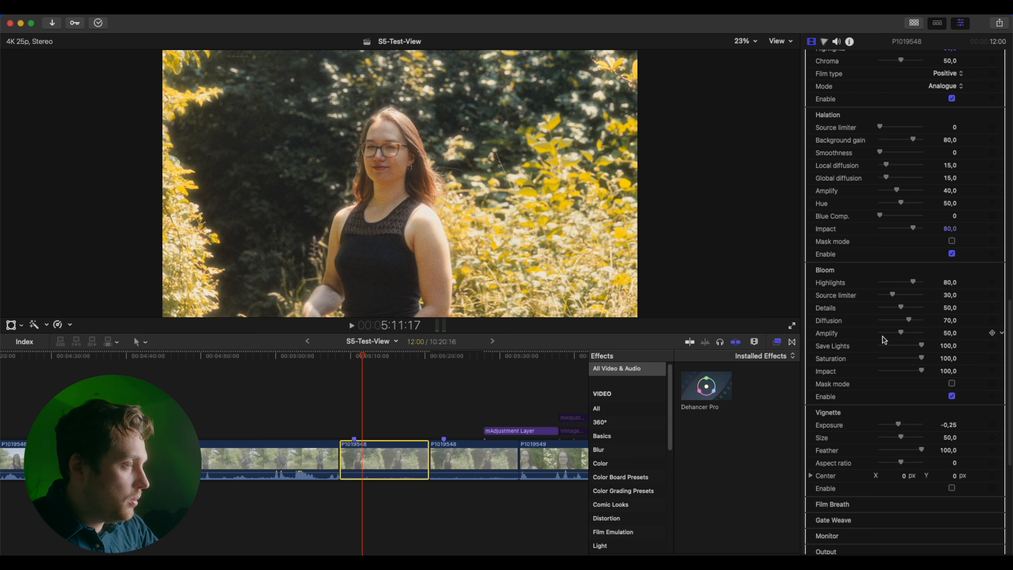
Step: Try a Bloom diffusion of 100 and reset that parameter to its default
left_click_drag(910, 320, 947, 321)
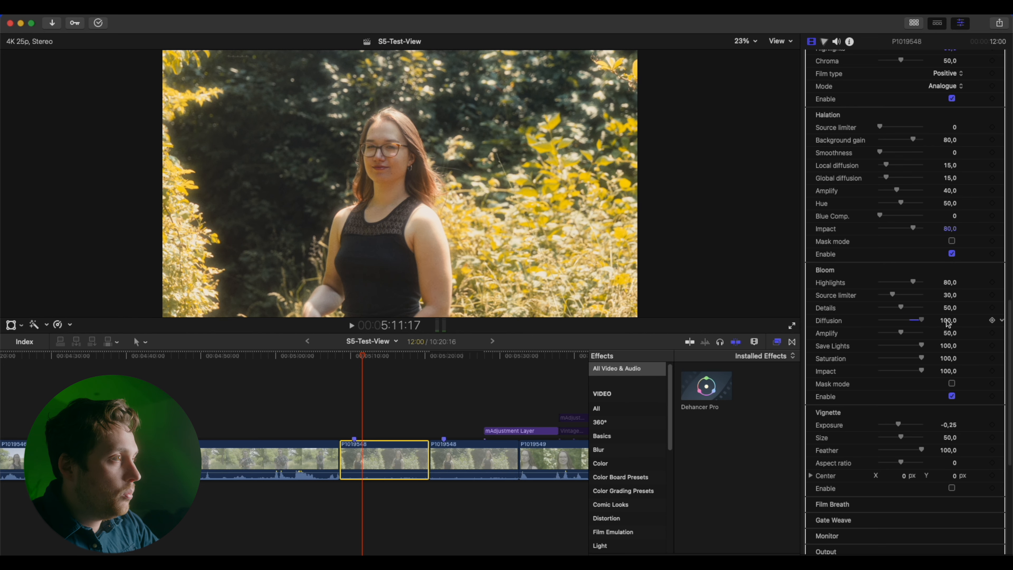
left_click(1001, 321)
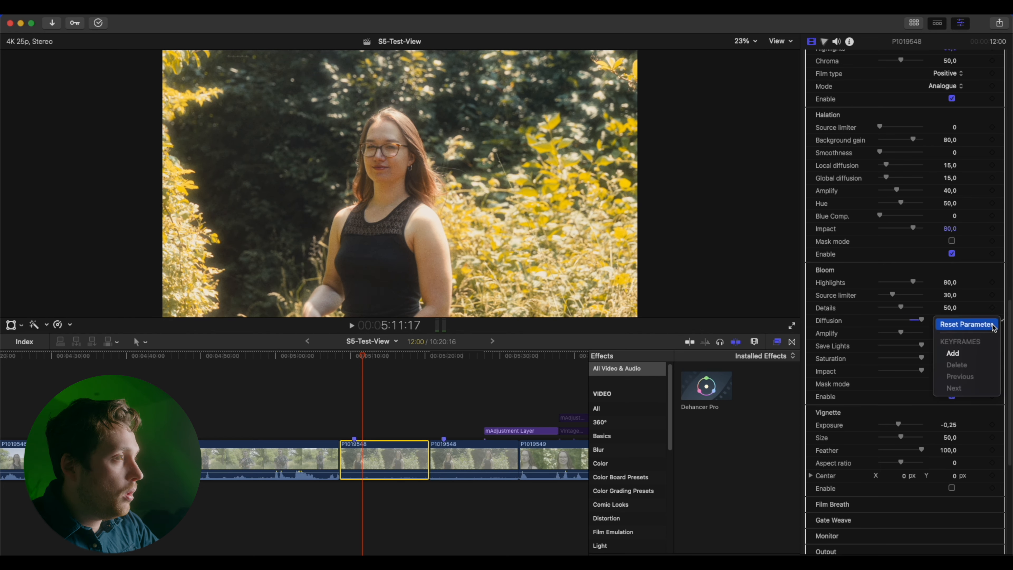
left_click(993, 325)
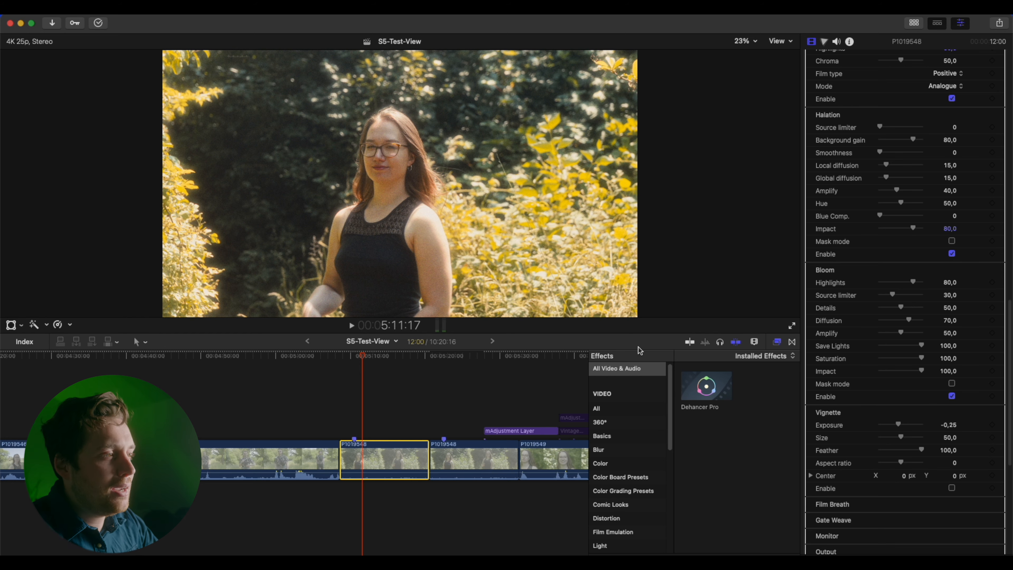
Step: Place the playhead at 5:10:13 and toggle the Vignette on and off to compare its effect, finishing with it disabled
mouse_move(364, 360)
left_mouse_down()
mouse_move(333, 367)
mouse_move(350, 365)
left_mouse_up()
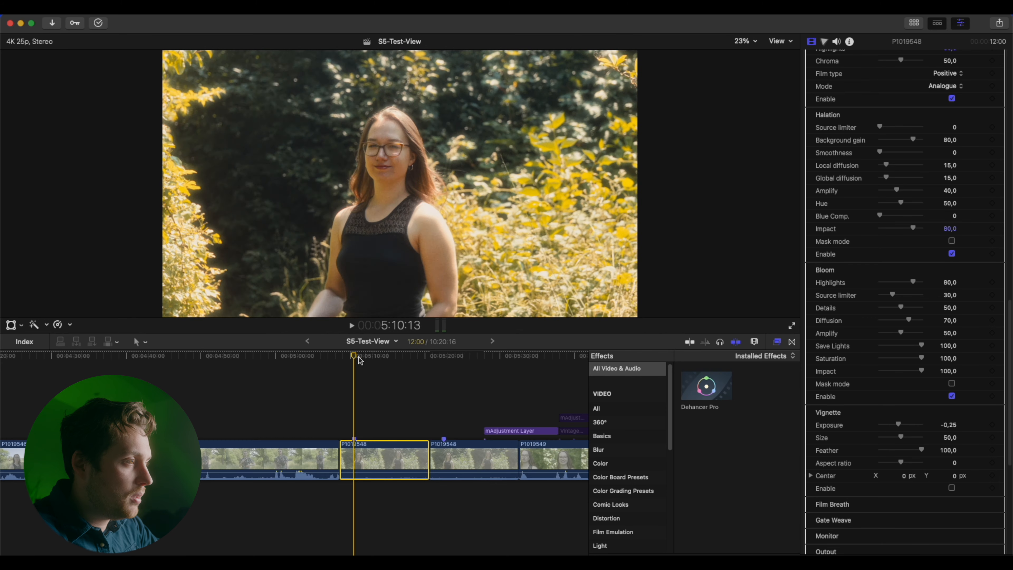
scroll(999, 280, "down", 5)
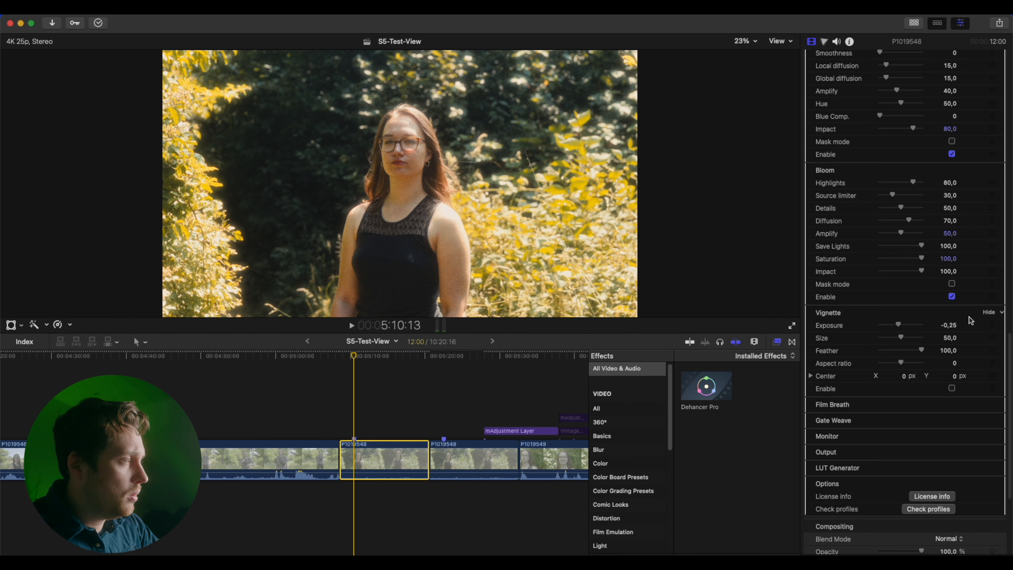
left_click(952, 388)
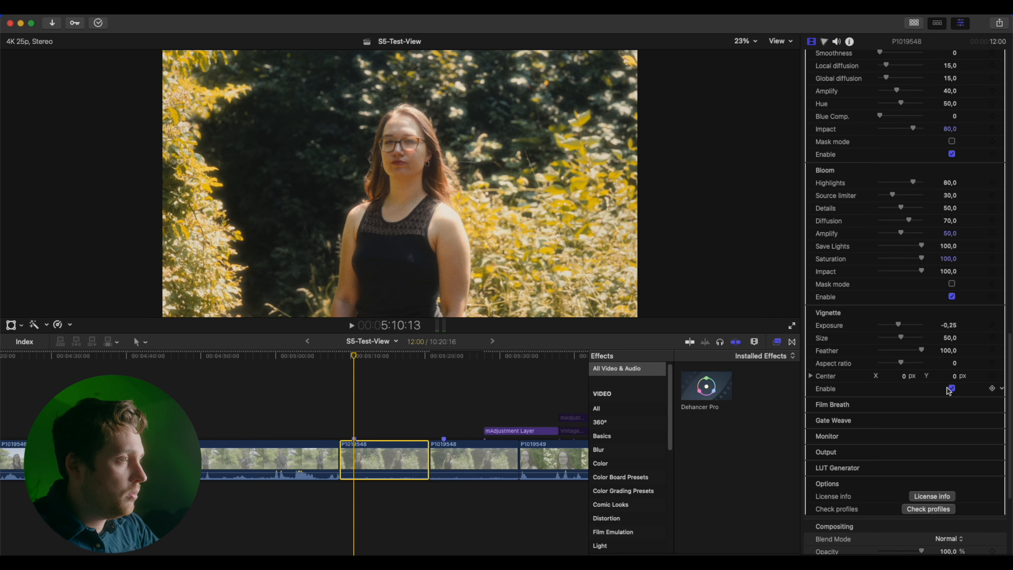
left_click(951, 388)
left_click(952, 388)
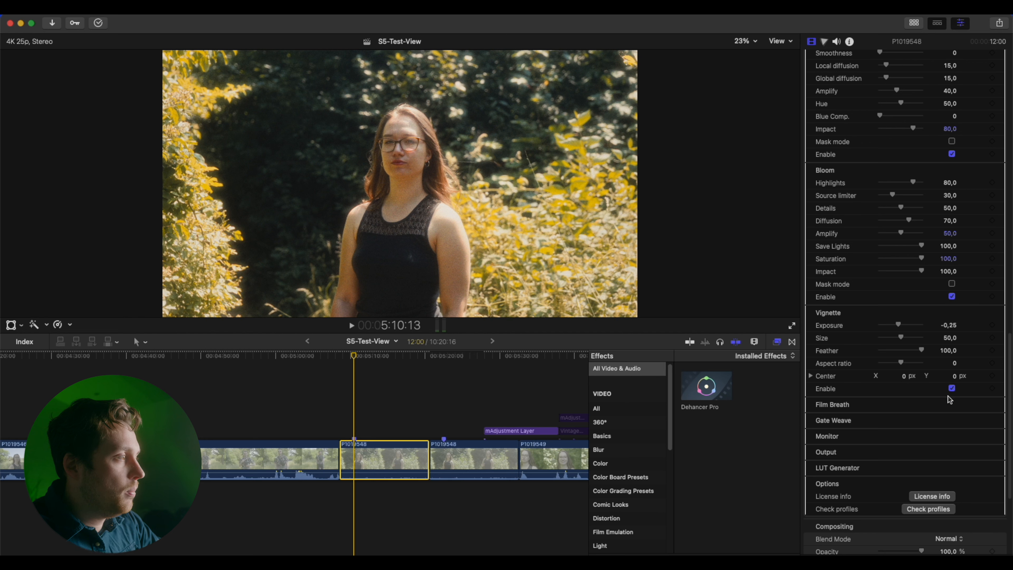
left_click(952, 389)
left_click(952, 388)
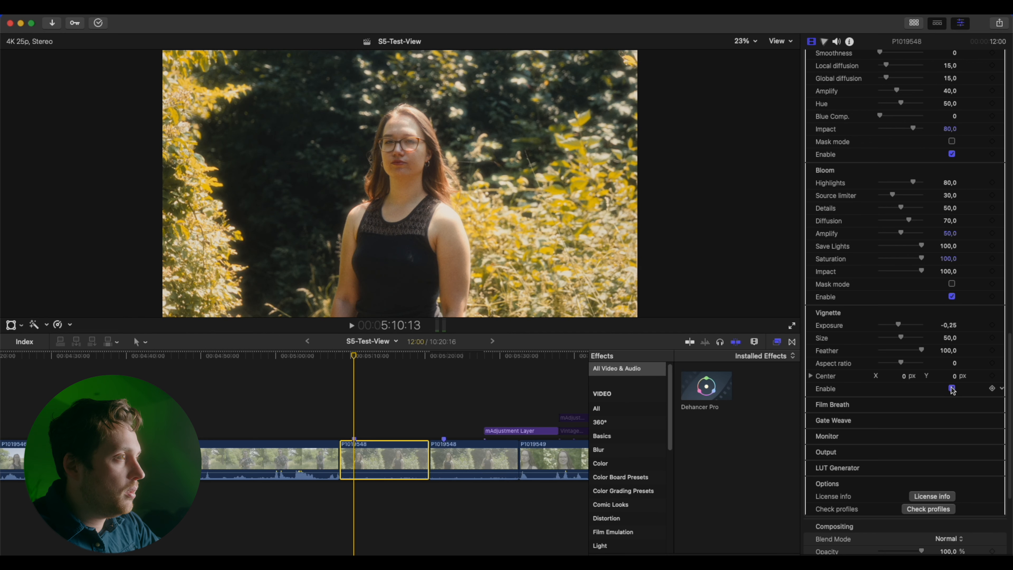
left_click(951, 388)
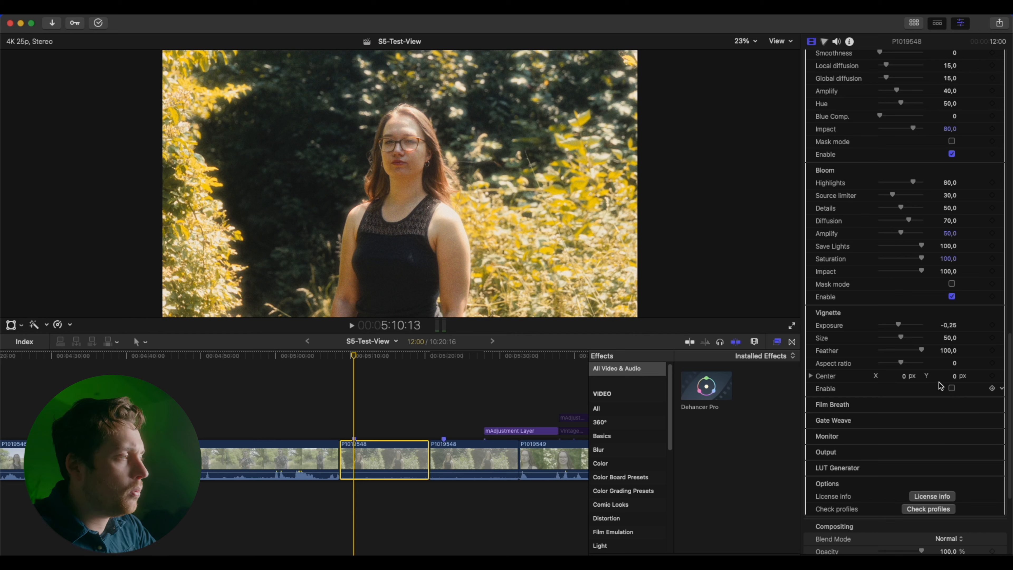
Step: Expand the Film Breath settings and enable Film Breath
scroll(937, 382, "down", 1)
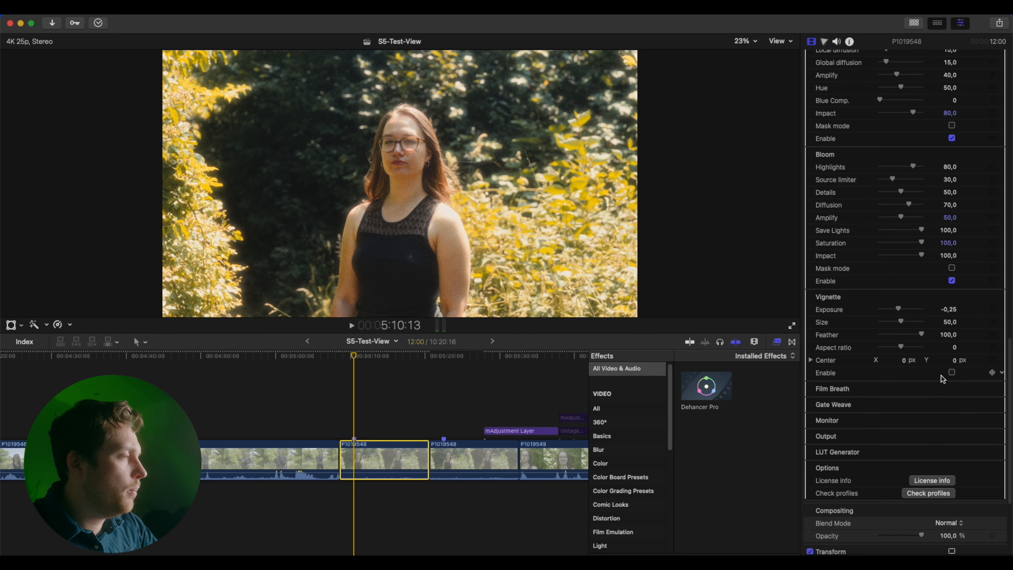
scroll(899, 318, "down", 1)
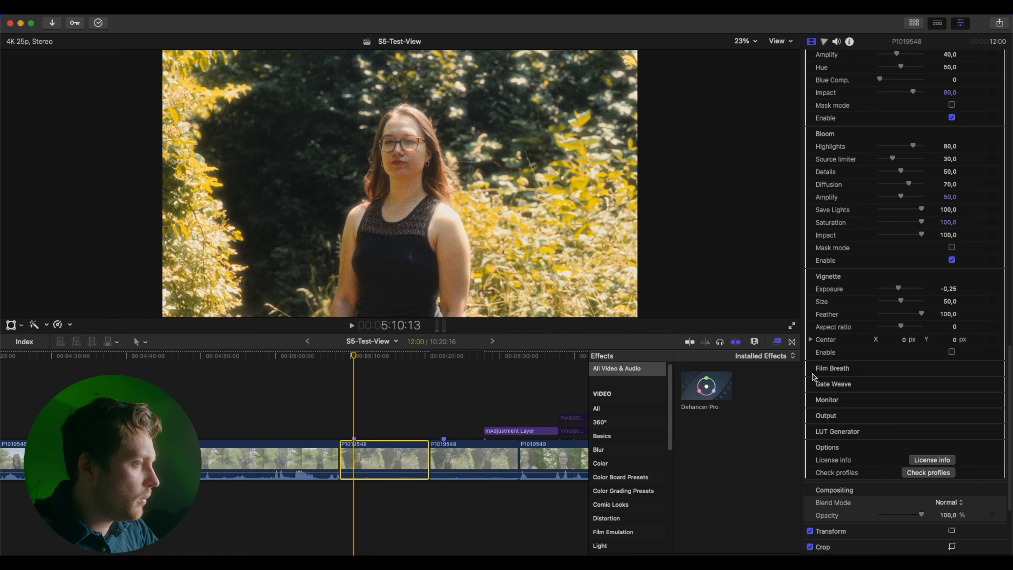
left_click(985, 367)
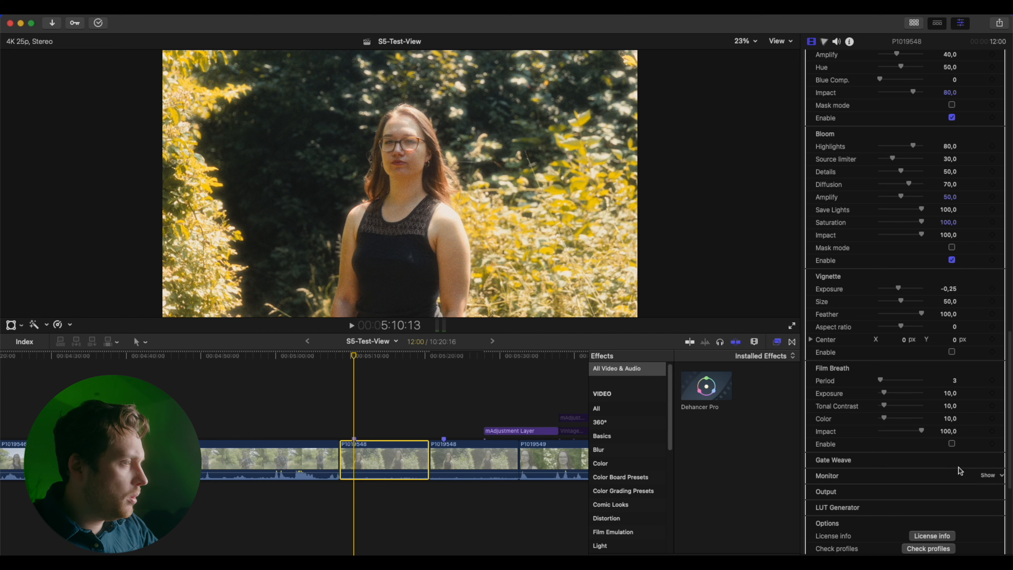
left_click(952, 444)
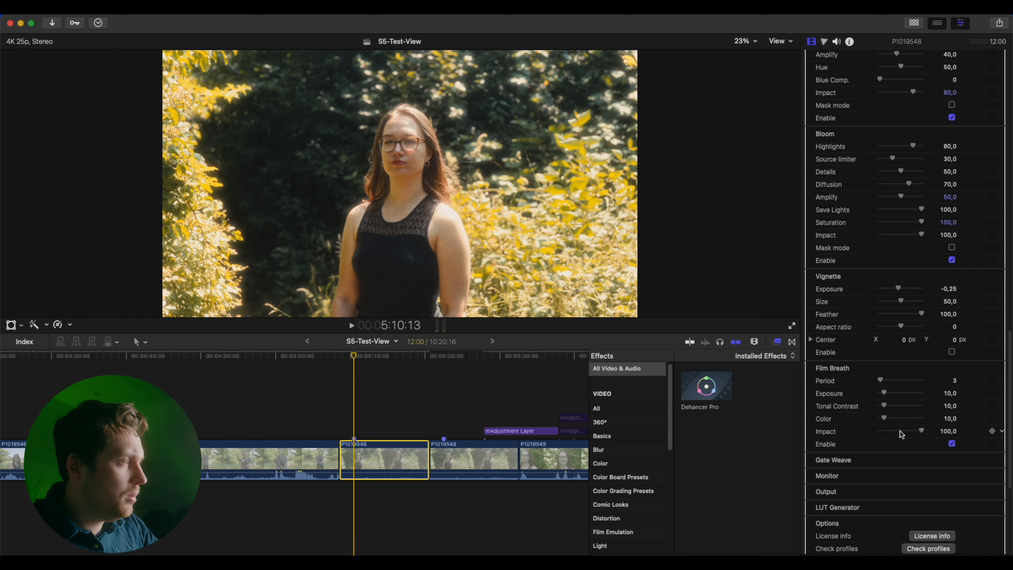
Step: Play the clip from its start to review Film Breath, then return the playhead to 5:10:13
left_click_drag(354, 355, 340, 355)
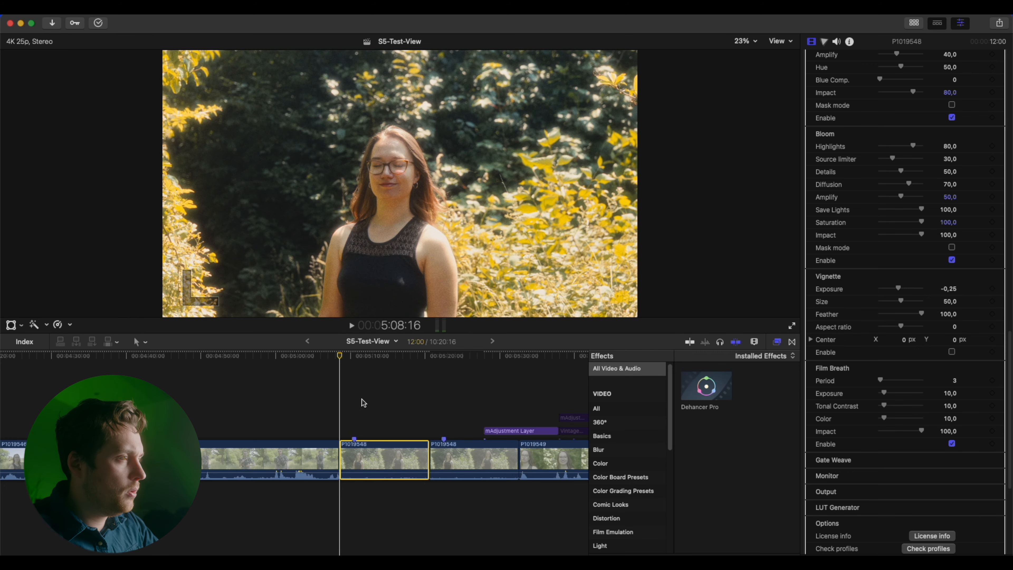
key("space")
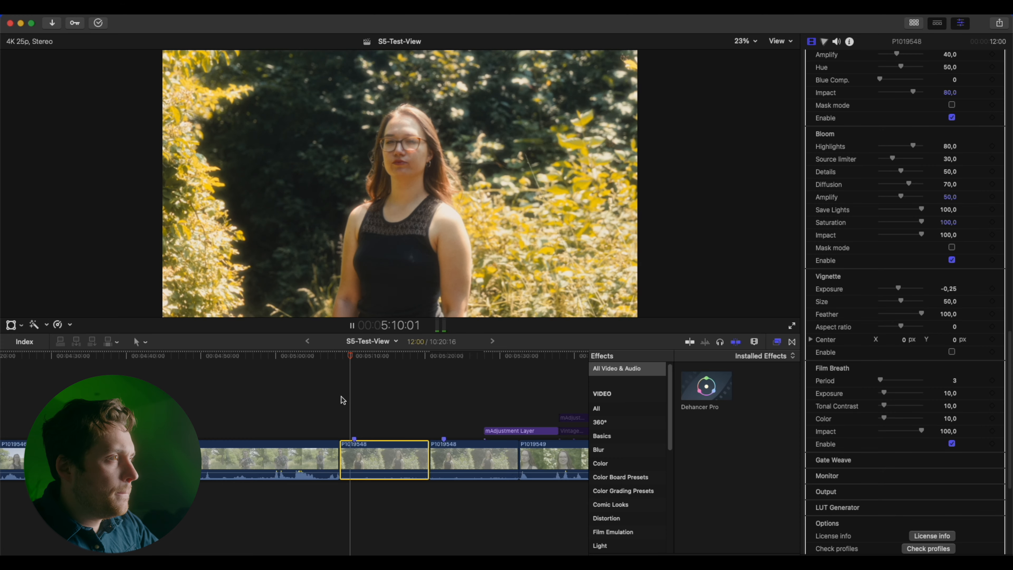
key("space")
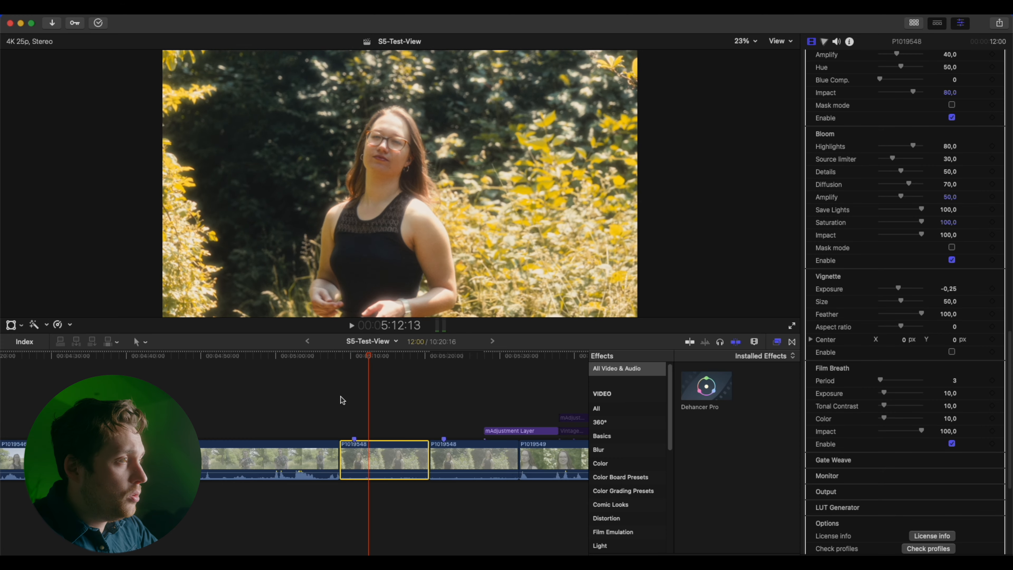
left_click_drag(366, 359, 353, 359)
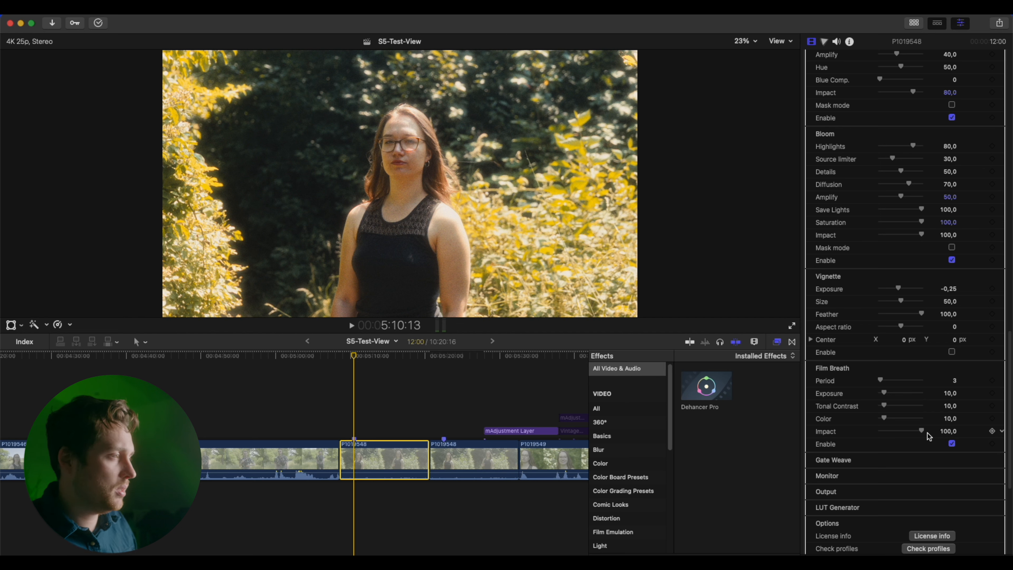
Step: Expand the Gate Weave settings and enable Gate Weave, toggling it off and on again to compare the image
scroll(928, 439, "down", 2)
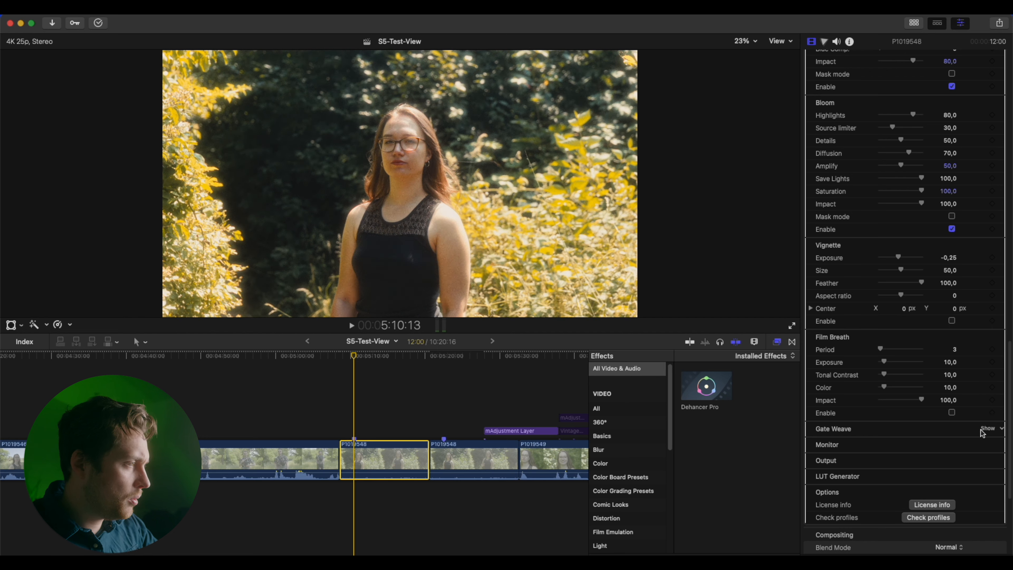
left_click(986, 428)
scroll(898, 411, "down", 3)
scroll(897, 410, "down", 1)
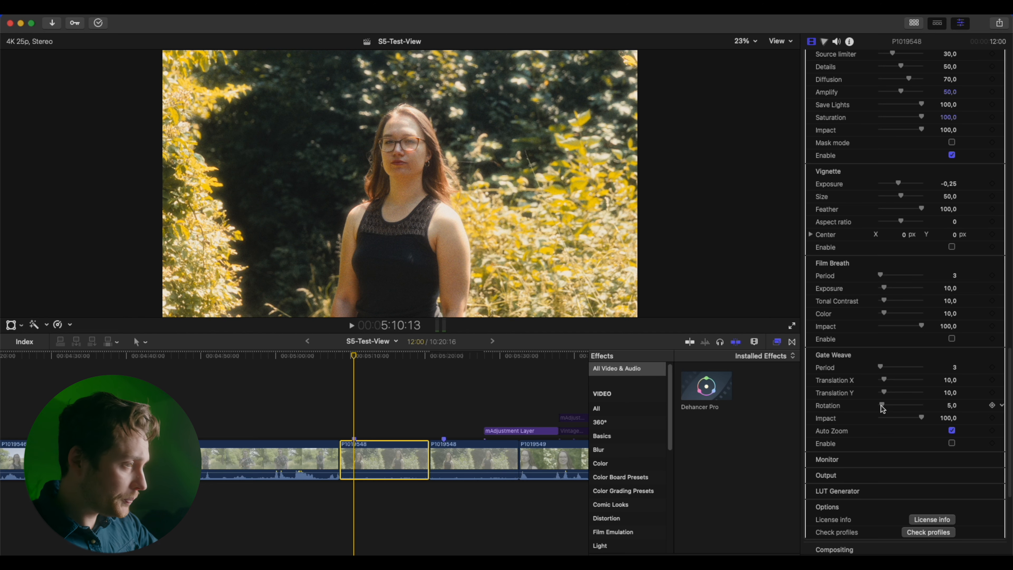
scroll(884, 414, "down", 1)
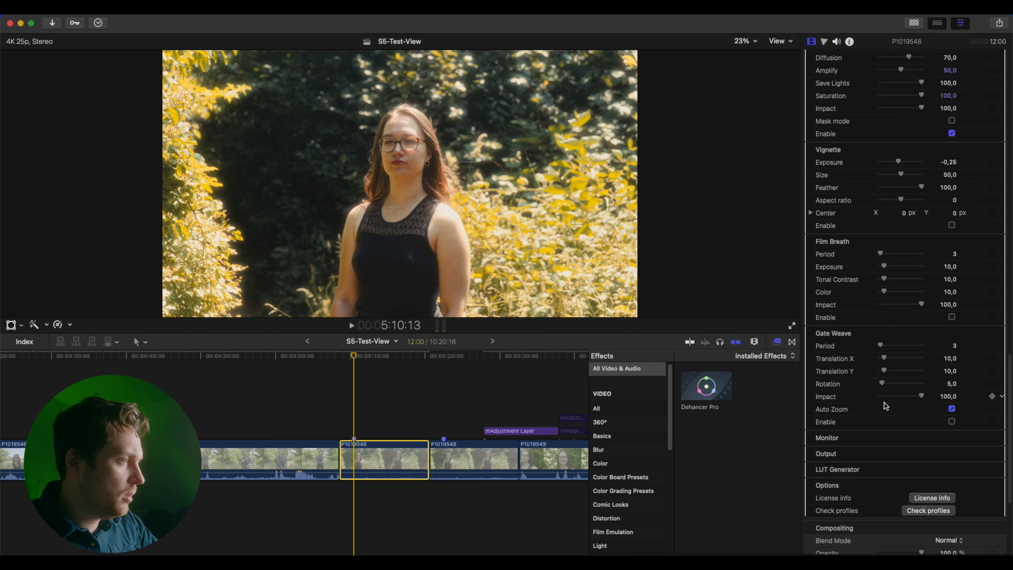
left_click(952, 422)
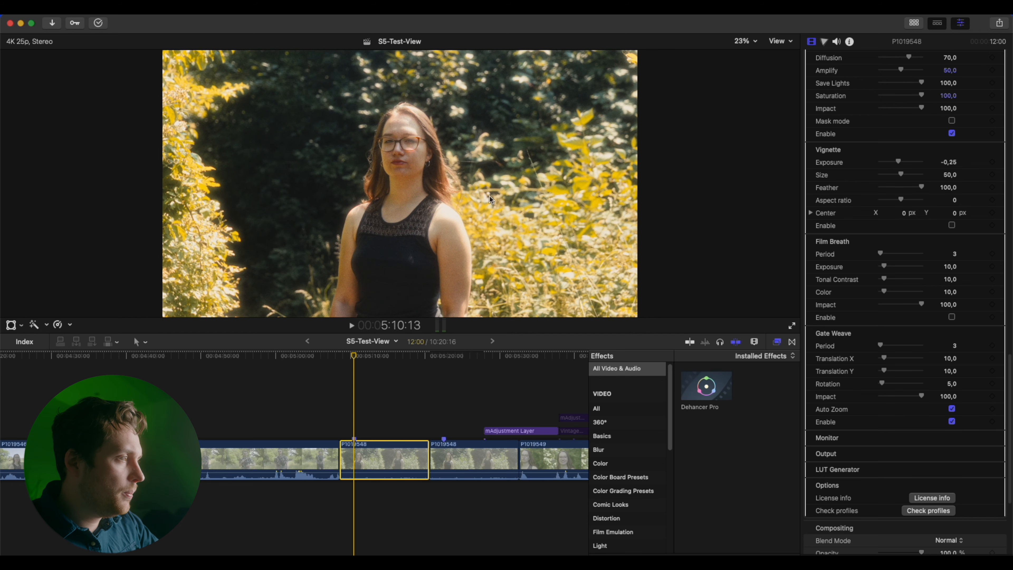
left_click(952, 422)
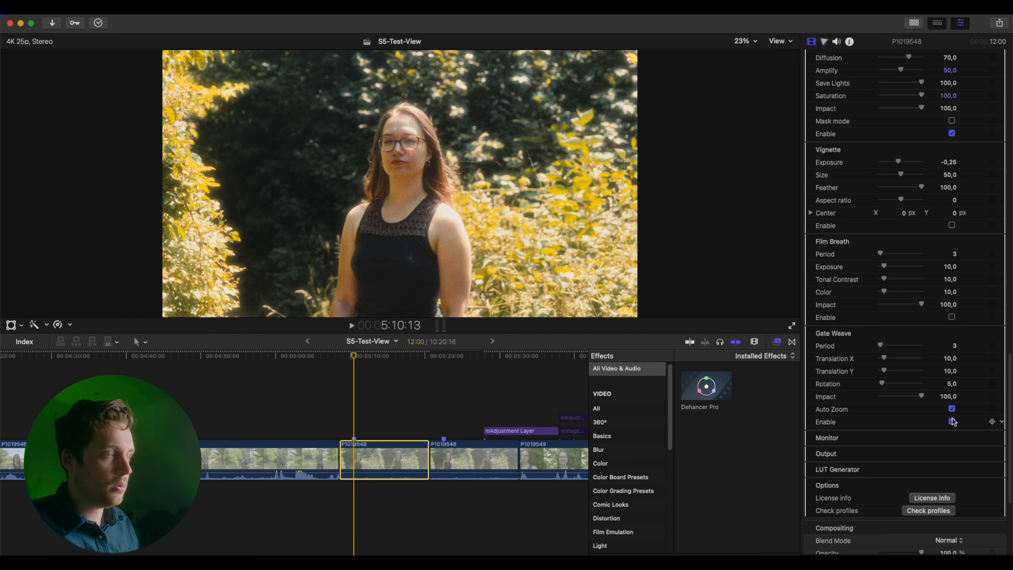
left_click(952, 422)
Step: Expand the Monitor settings and briefly switch False Color IRE, 16 zones on and off to check the image exposure
scroll(953, 422, "down", 2)
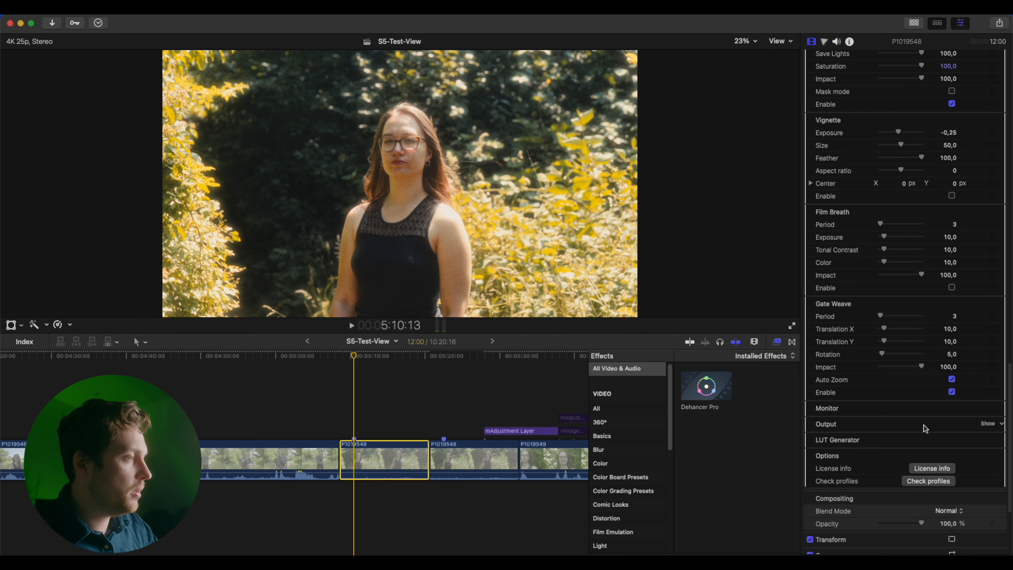
left_click(984, 410)
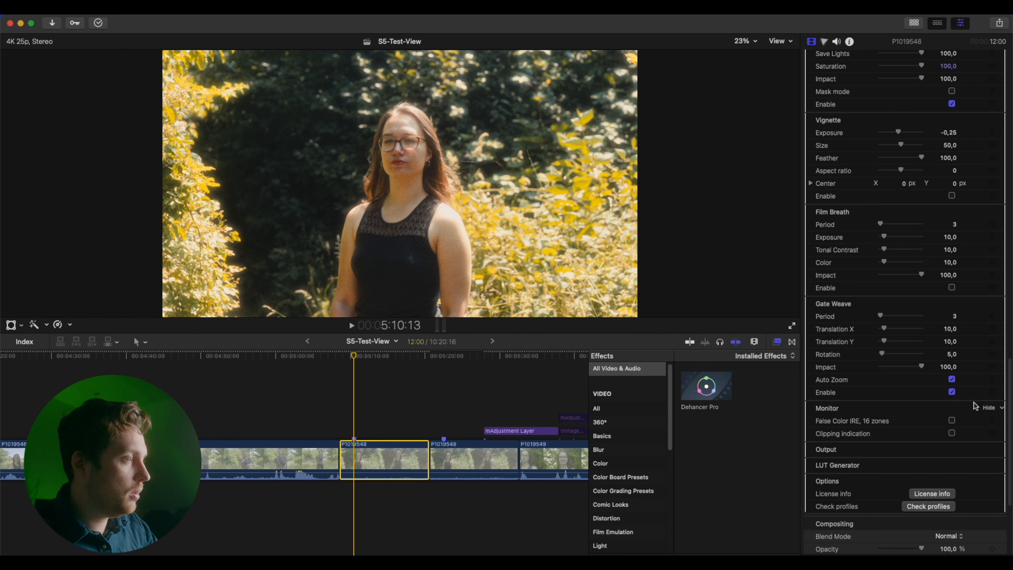
left_click(952, 421)
left_click(953, 421)
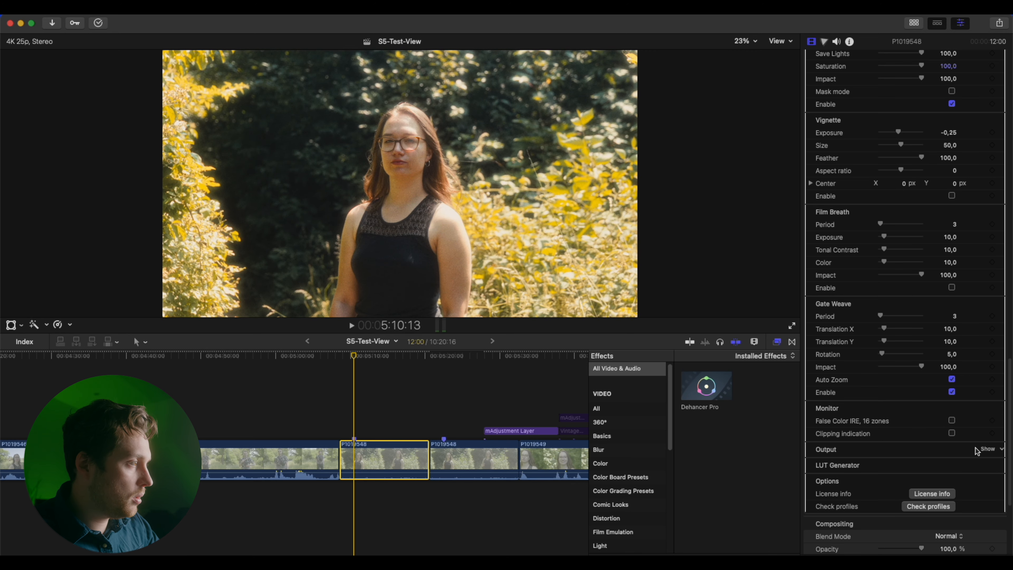
Step: Expand the Output settings to examine the Total impact control, and collapse them again
left_click(980, 449)
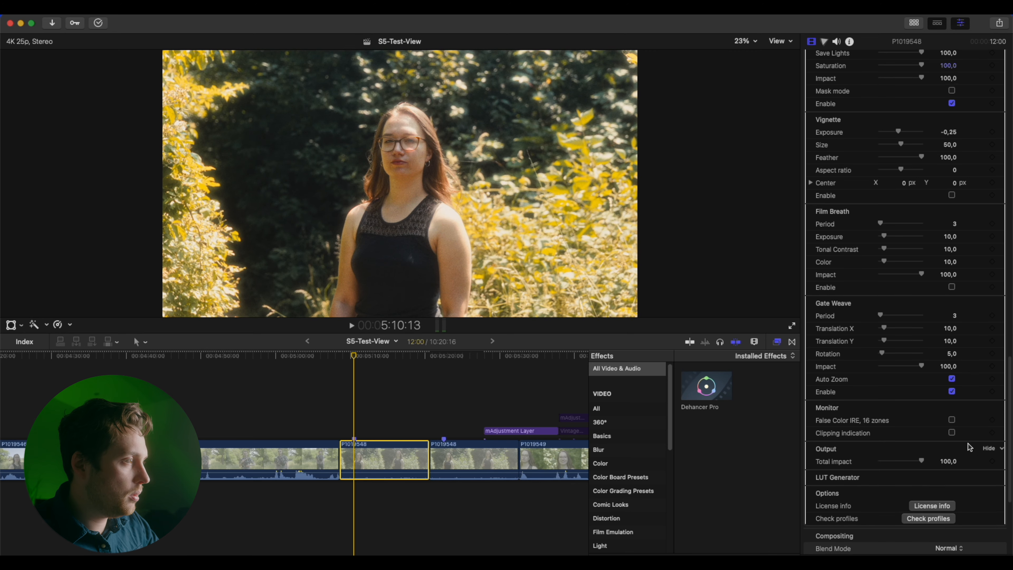
scroll(917, 445, "down", 1)
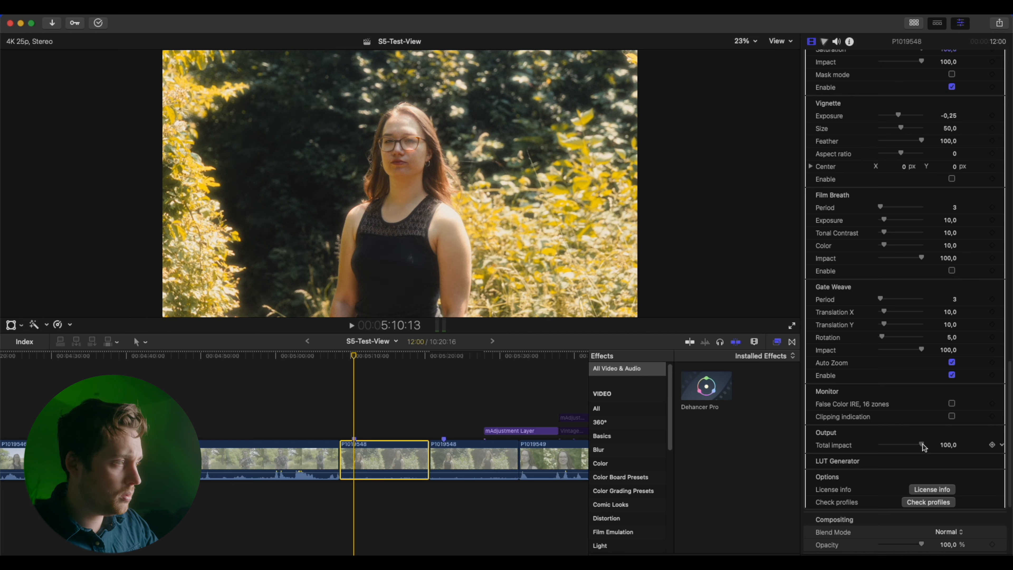
mouse_move(921, 444)
left_mouse_down()
mouse_move(882, 450)
mouse_move(922, 451)
left_mouse_up()
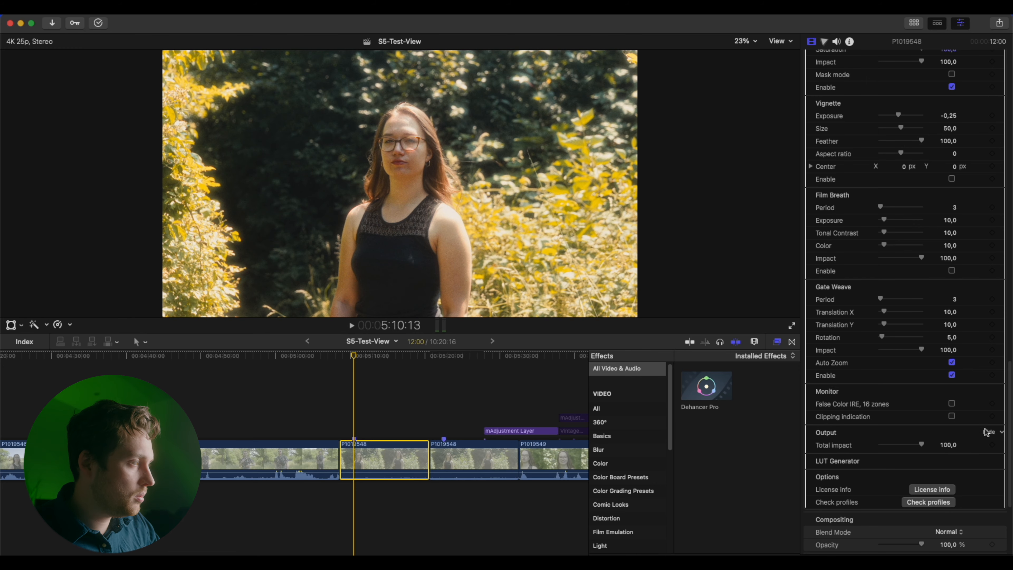
left_click(988, 433)
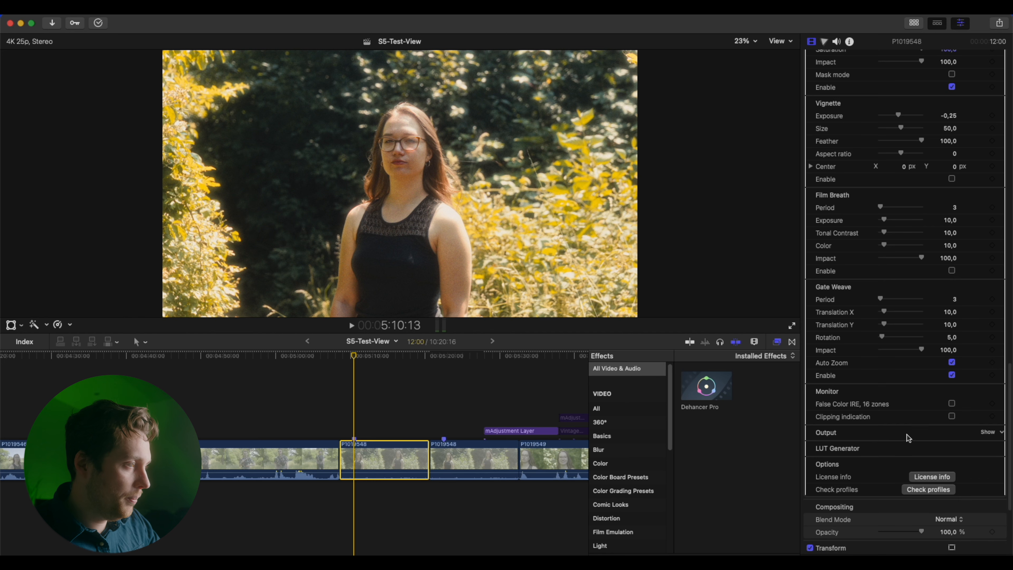
Step: Expand the LUT Generator settings to examine the input transform, LUT size and export options, and collapse them again
left_click(990, 449)
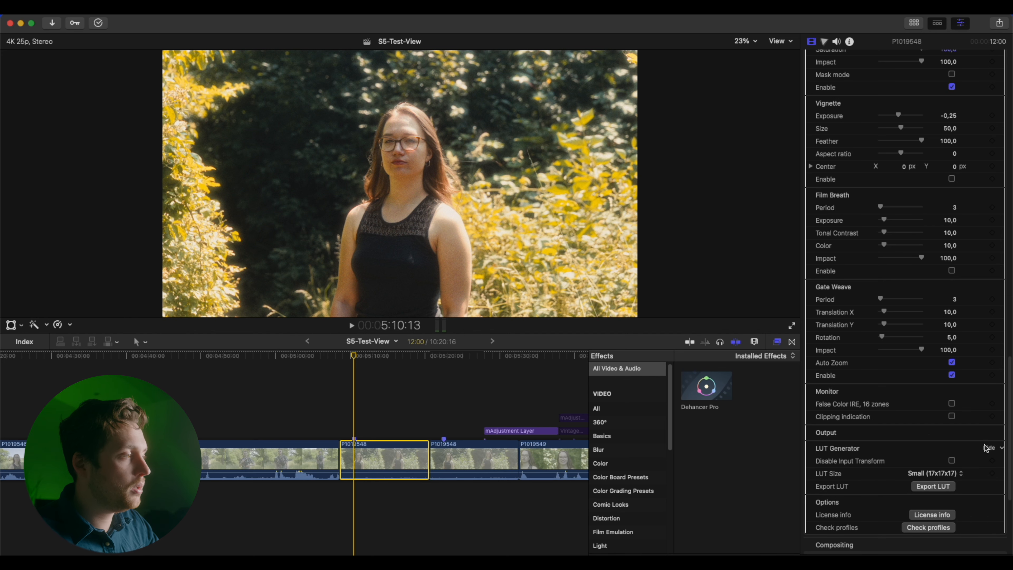
scroll(961, 442, "down", 2)
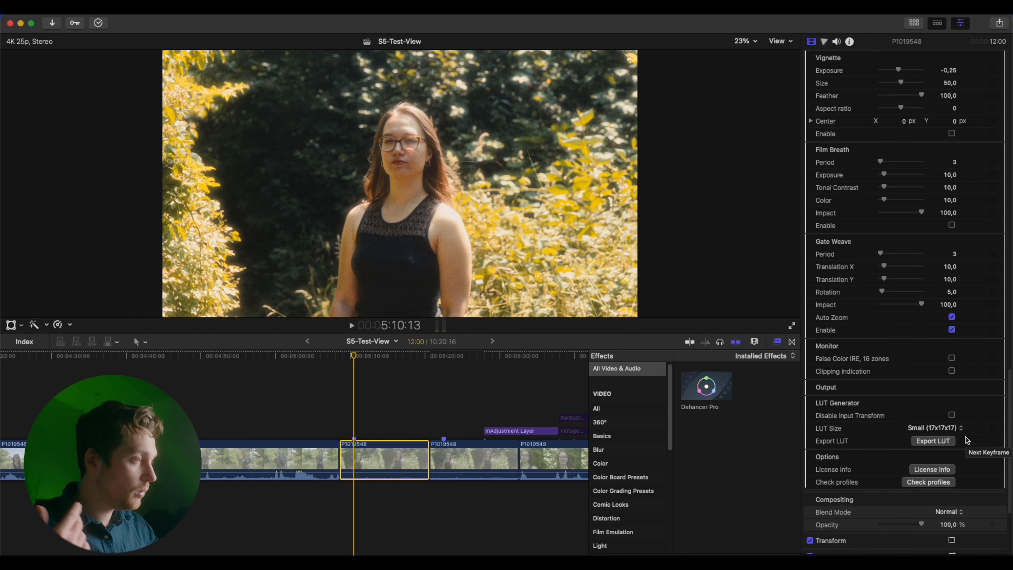
scroll(964, 439, "down", 1)
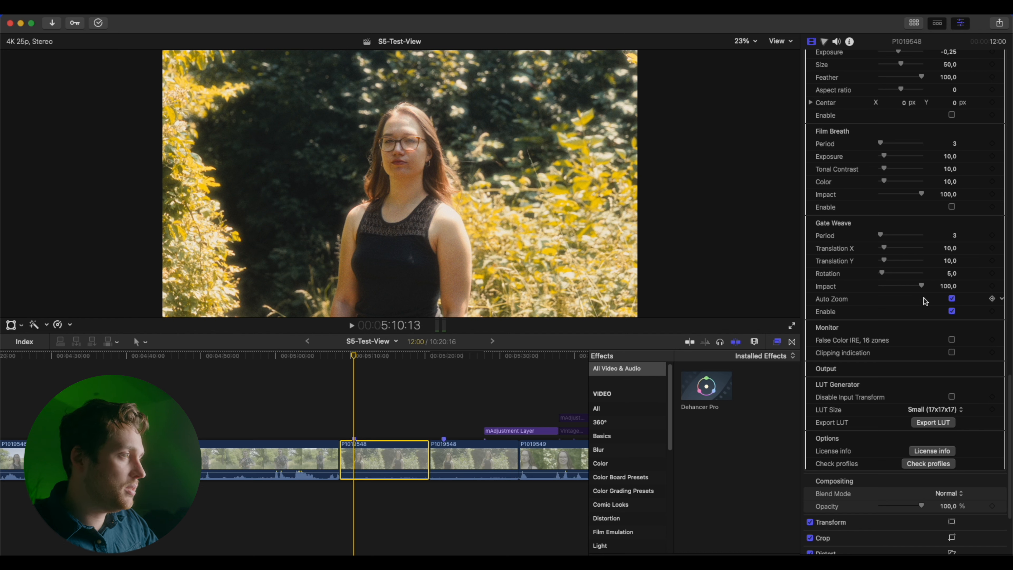
scroll(923, 298, "down", 1)
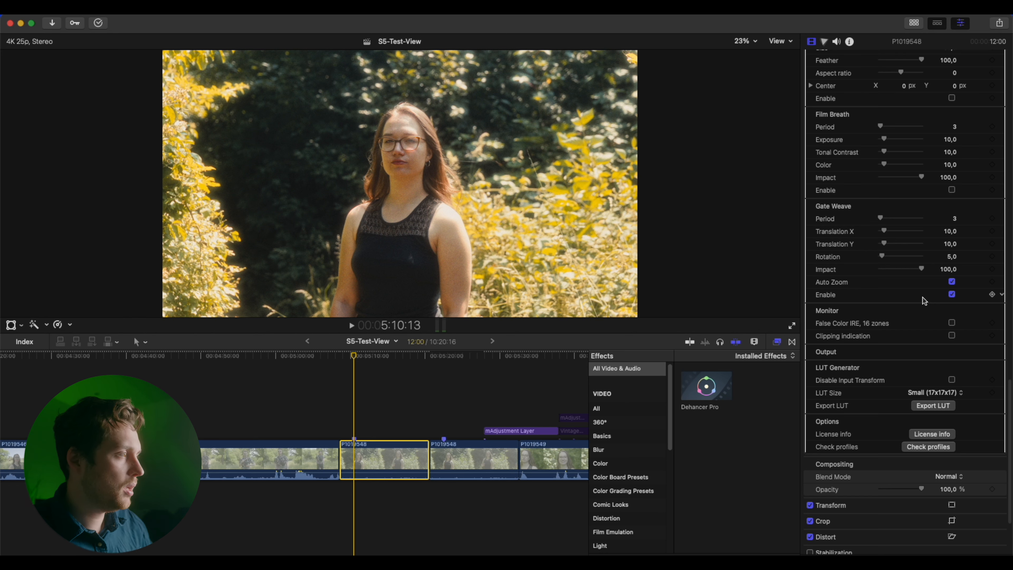
scroll(905, 331, "down", 1)
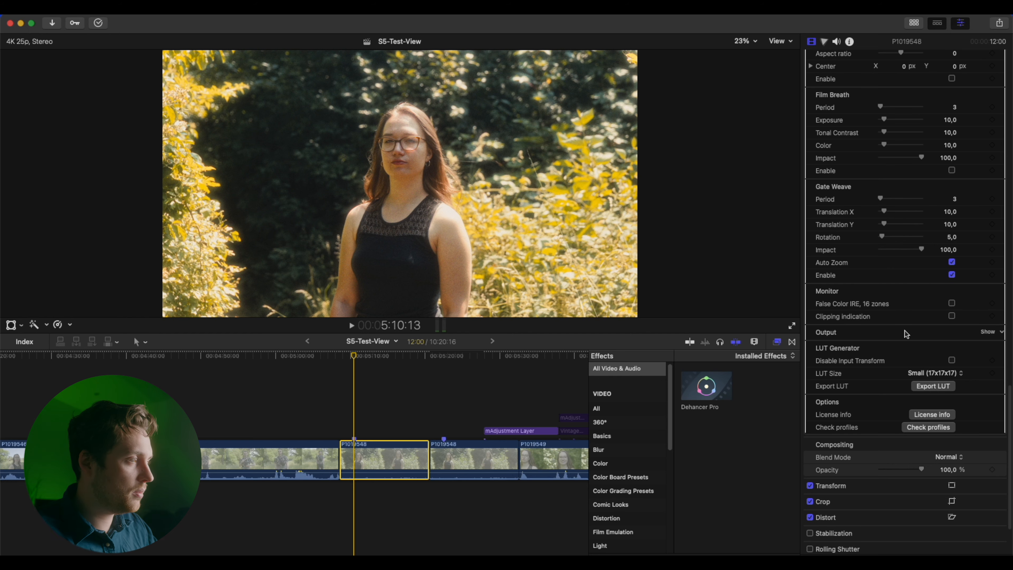
scroll(905, 331, "down", 1)
scroll(907, 311, "down", 1)
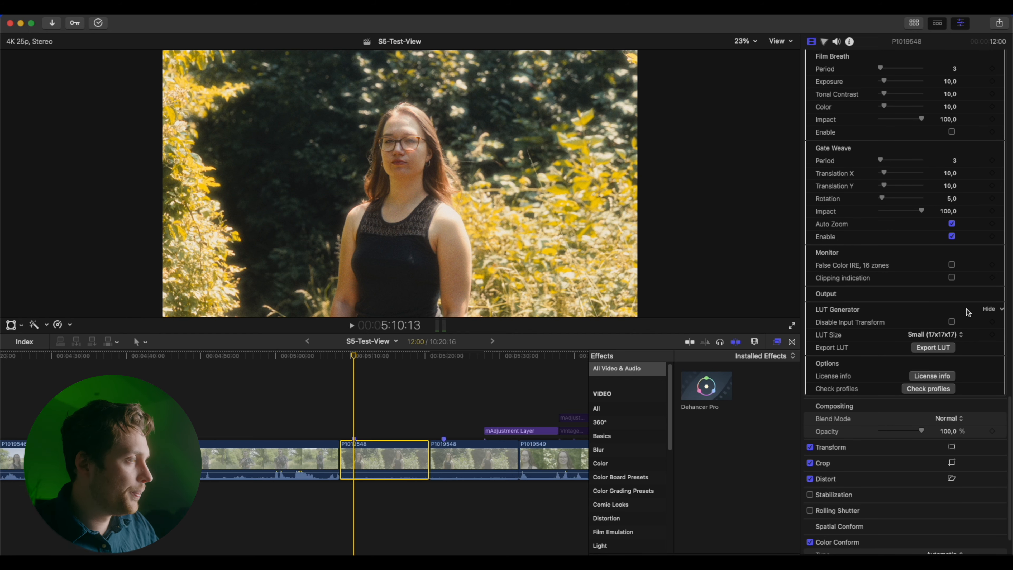
left_click(989, 310)
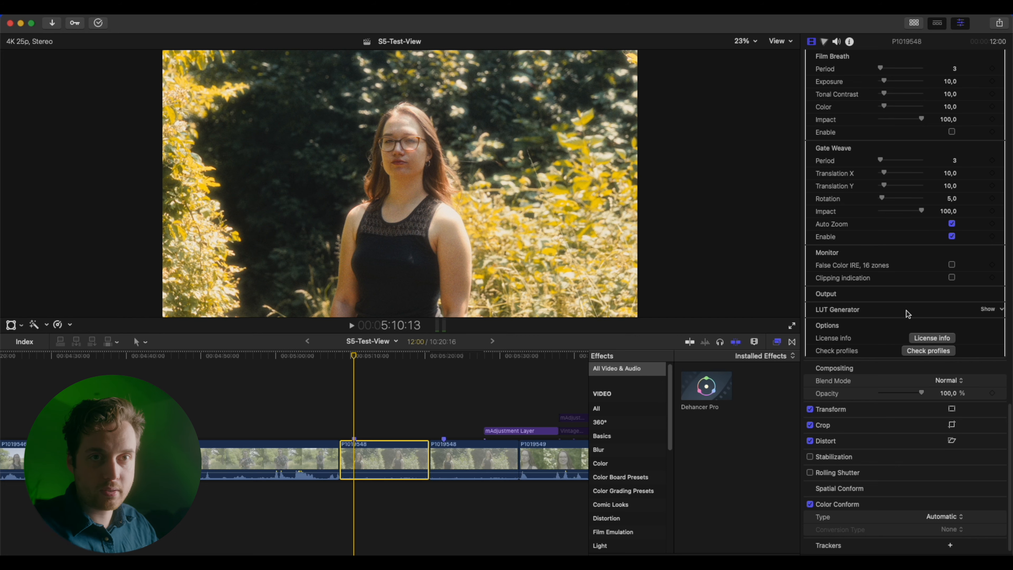
scroll(906, 318, "down", 1)
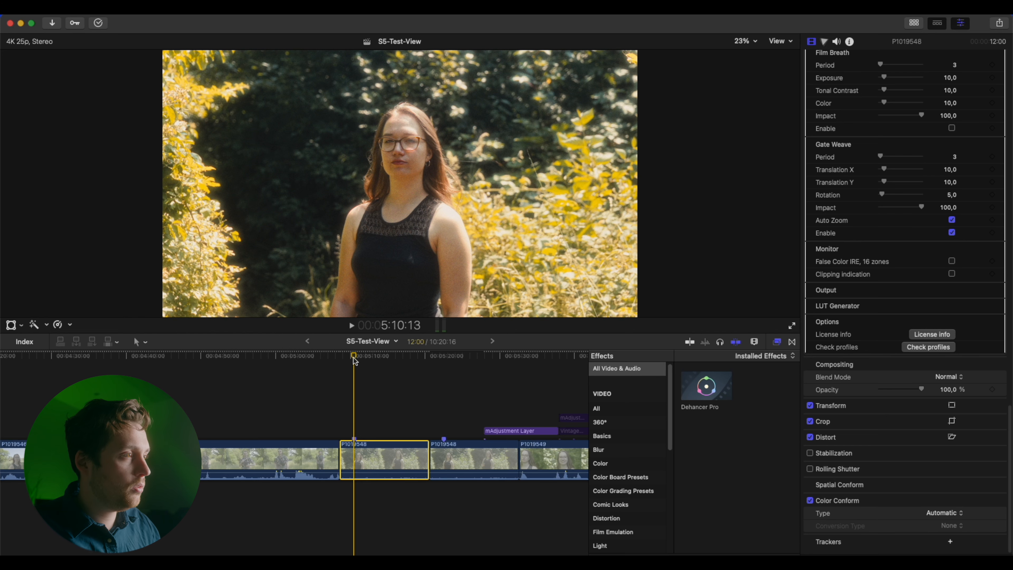
Step: Move the playhead to the first frame of the selected P1019548 clip at 5:08:16
left_click(344, 359)
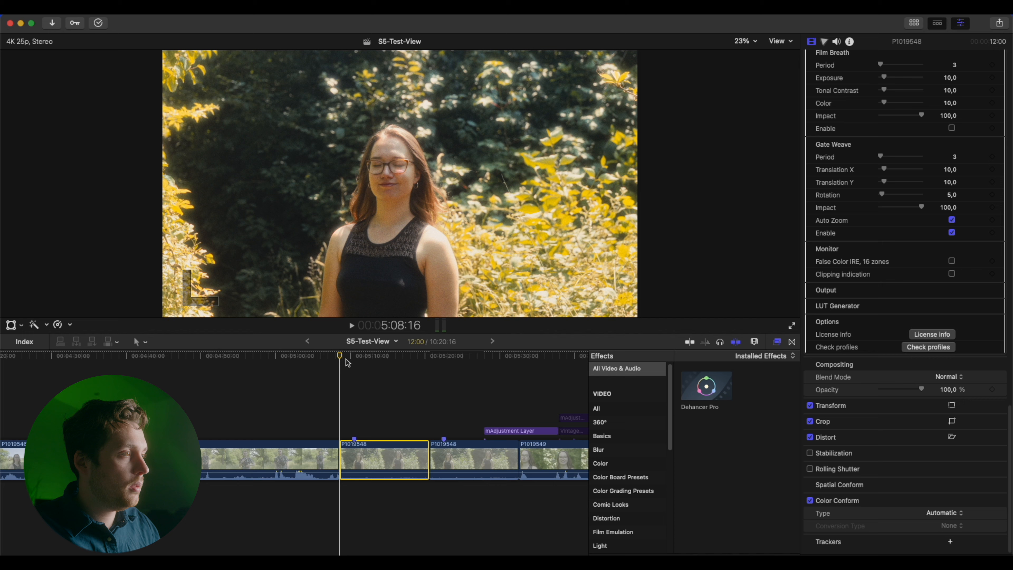
left_click(347, 361)
left_click_drag(347, 359, 343, 360)
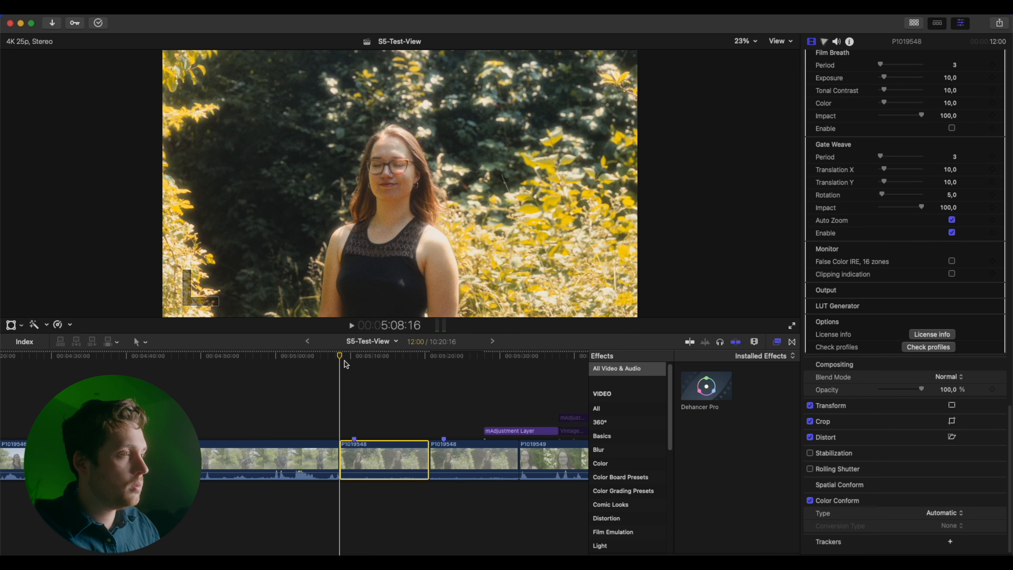
Step: Switch the whole Dehancer Pro effect off and on to compare the image, and view the graded clip full screen
scroll(894, 115, "up", 15)
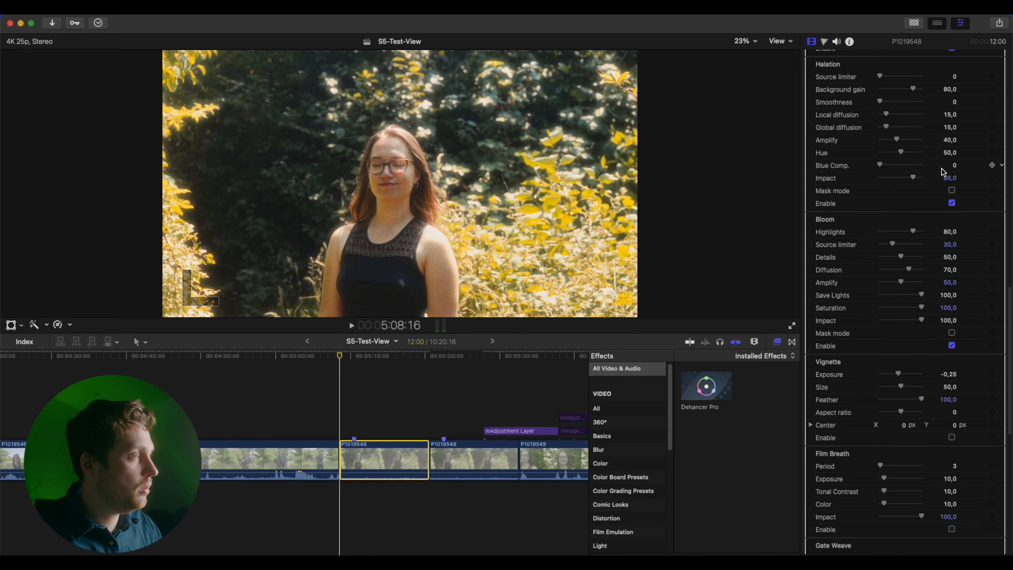
scroll(938, 170, "up", 8)
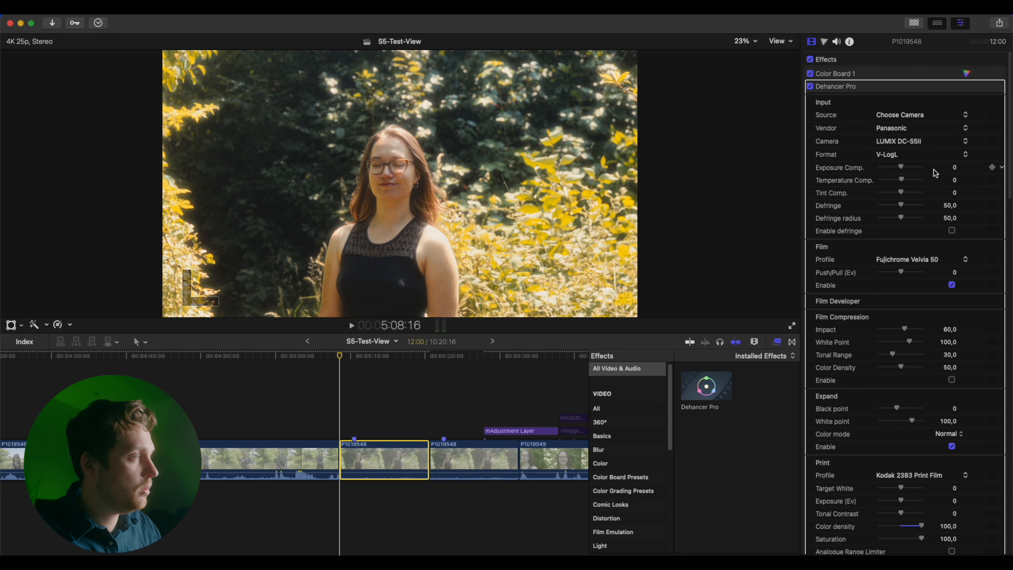
left_click(811, 87)
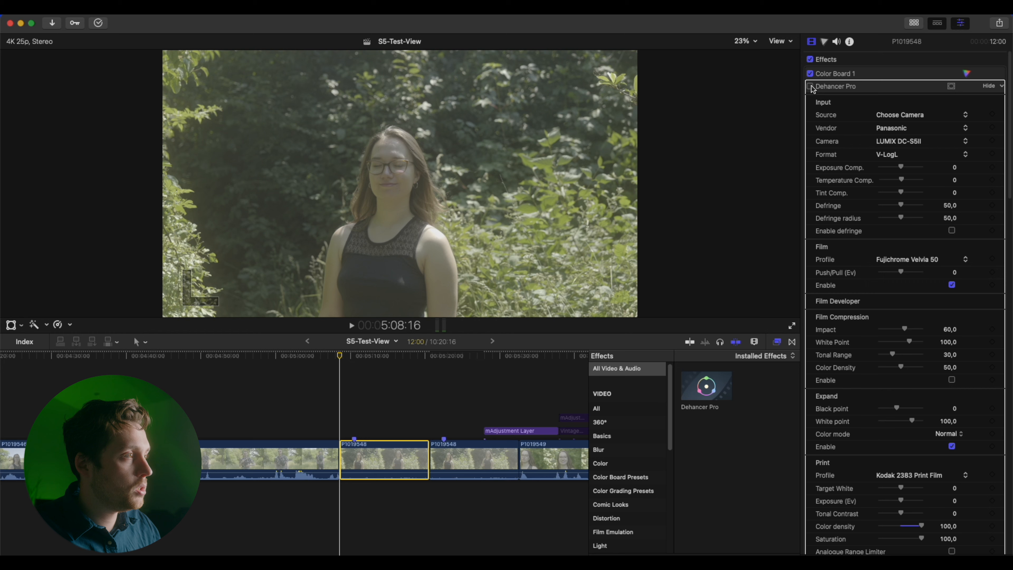
left_click(811, 87)
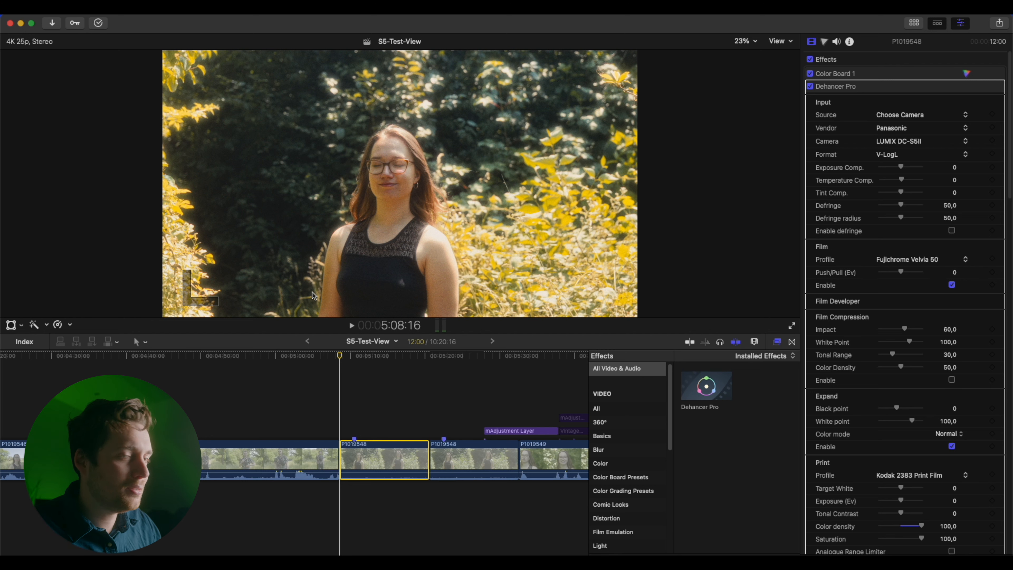
left_click(792, 326)
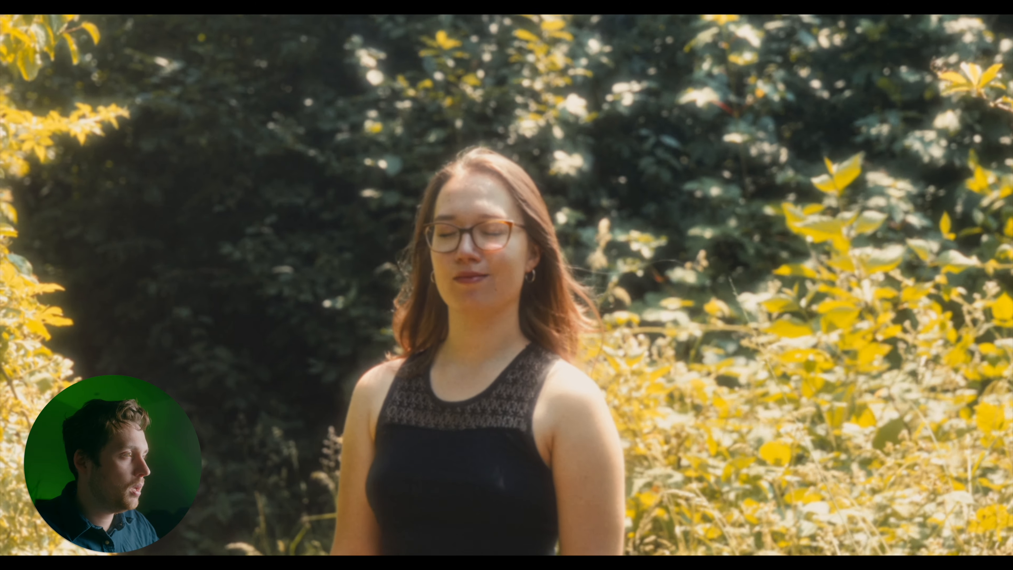